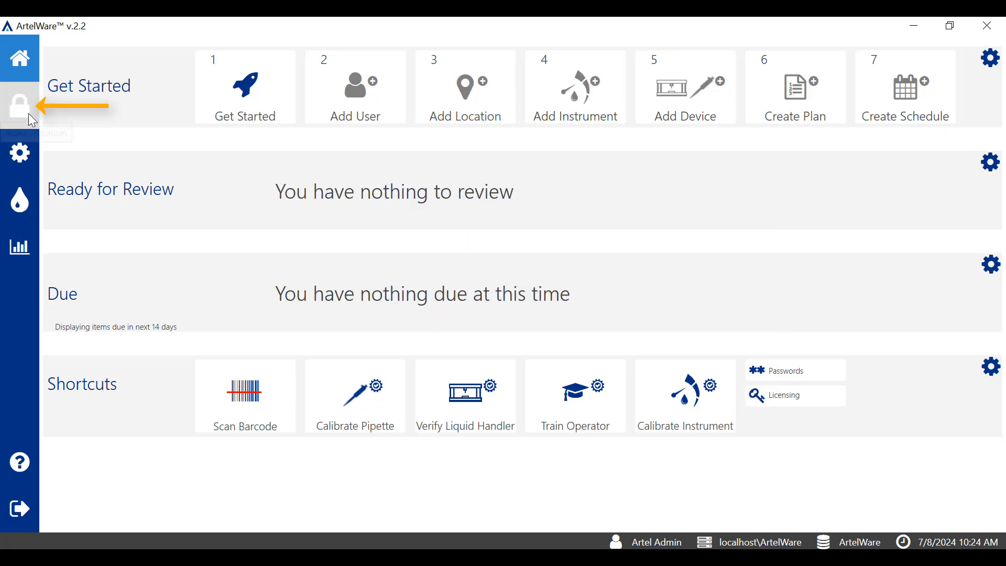
Examine the permissions assigned to the Administrators, Operators, Pipette Owners and Liquid Handler Owners groups.
click(28, 115)
click(144, 94)
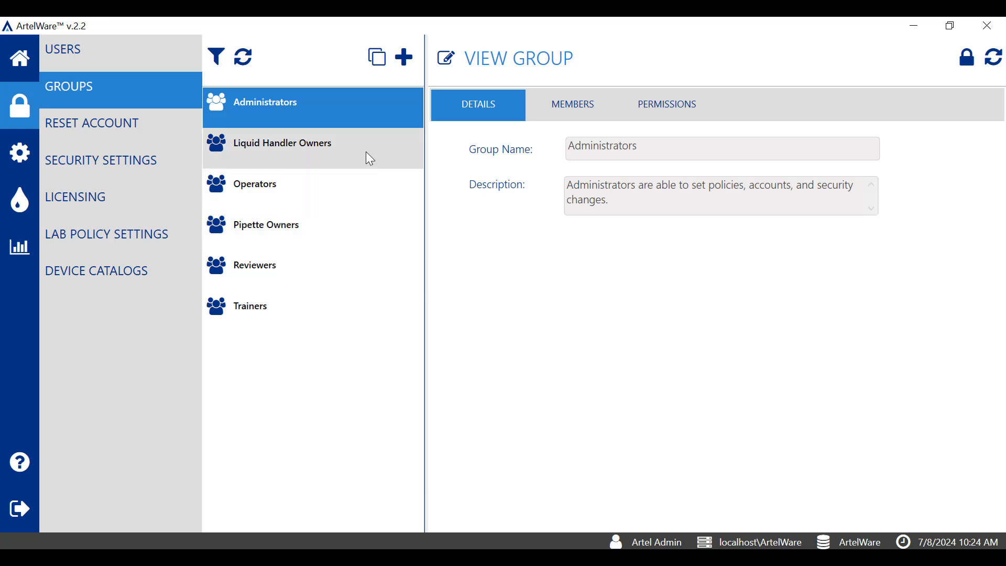
click(658, 121)
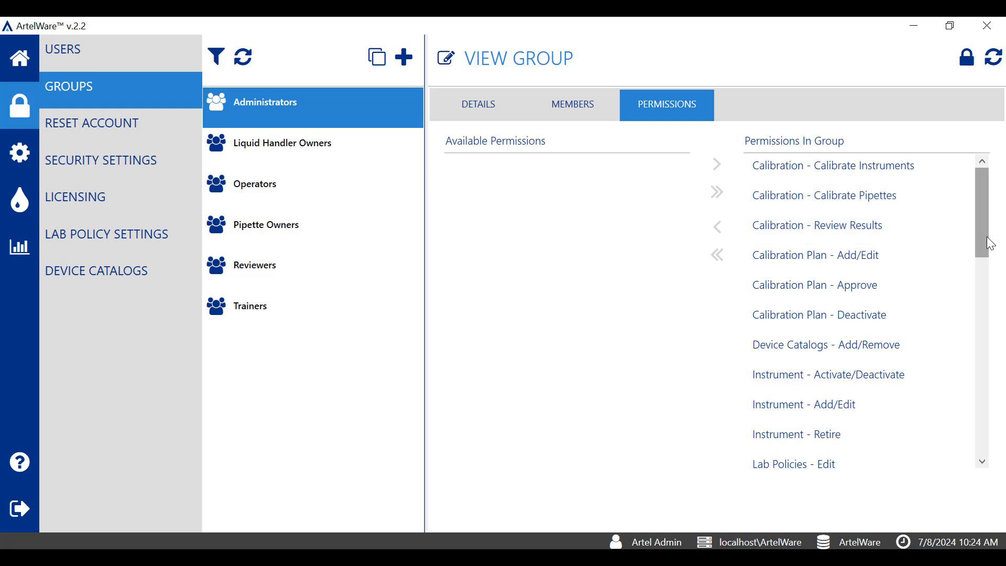
drag(982, 244, 990, 308)
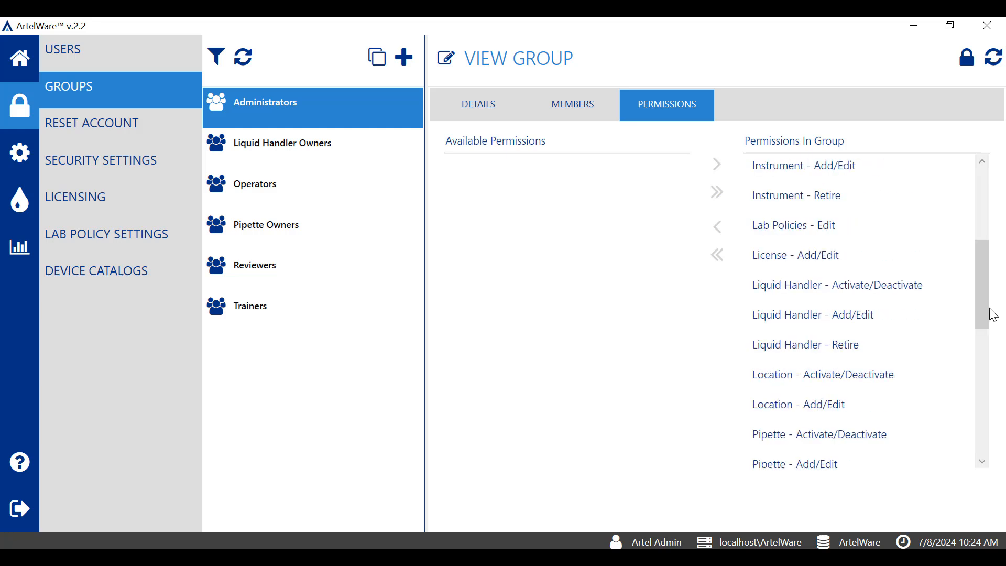
click(369, 191)
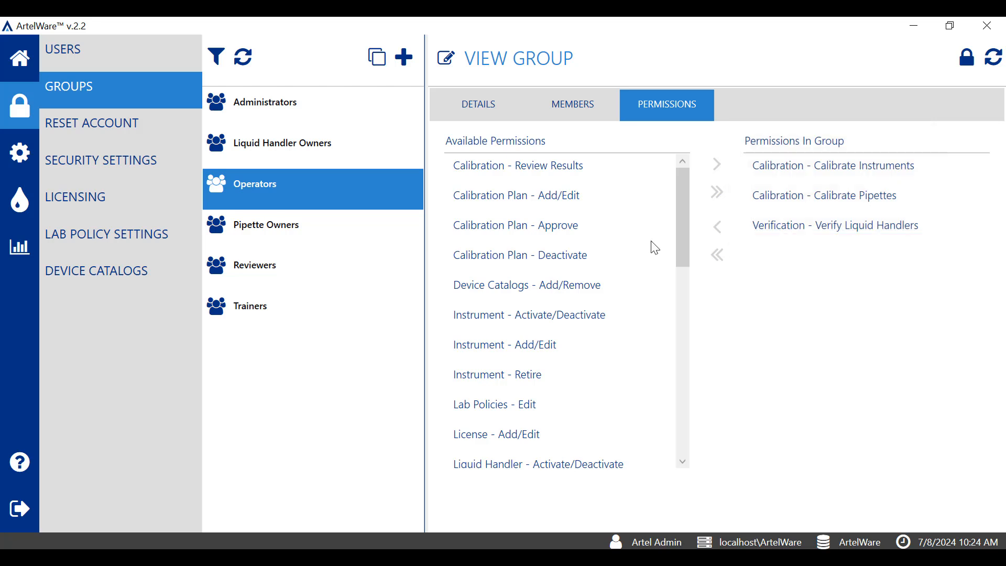
click(356, 248)
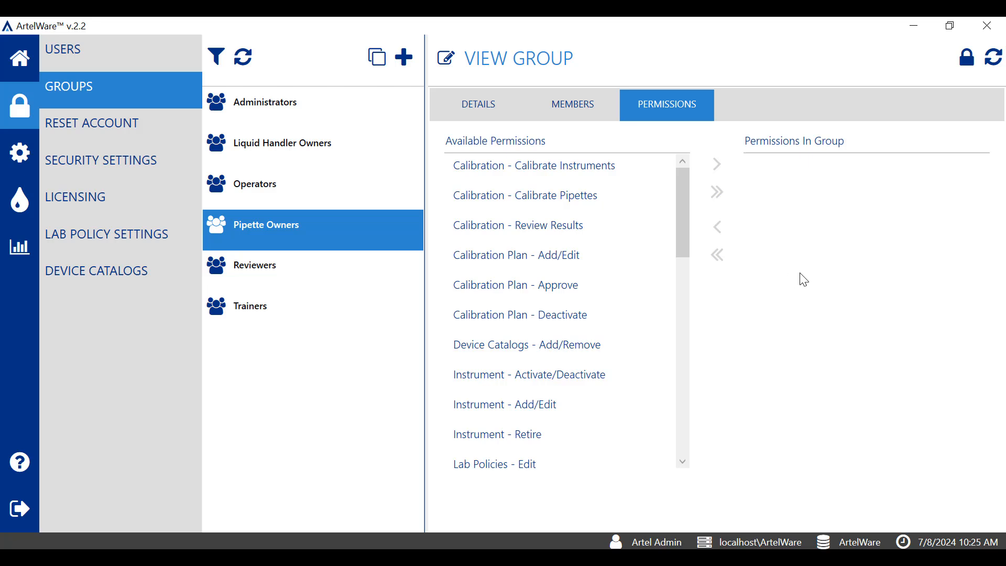
click(396, 143)
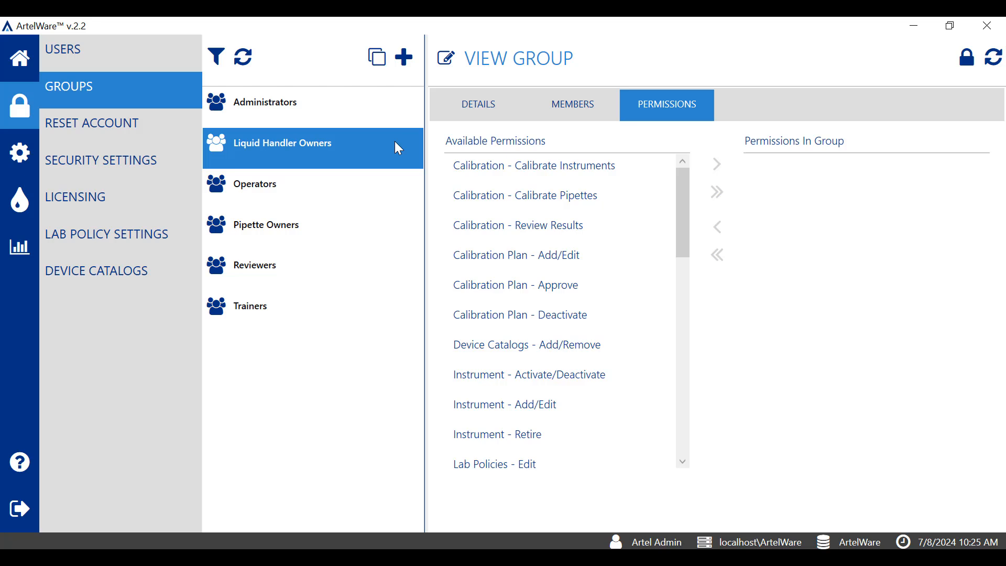
click(351, 190)
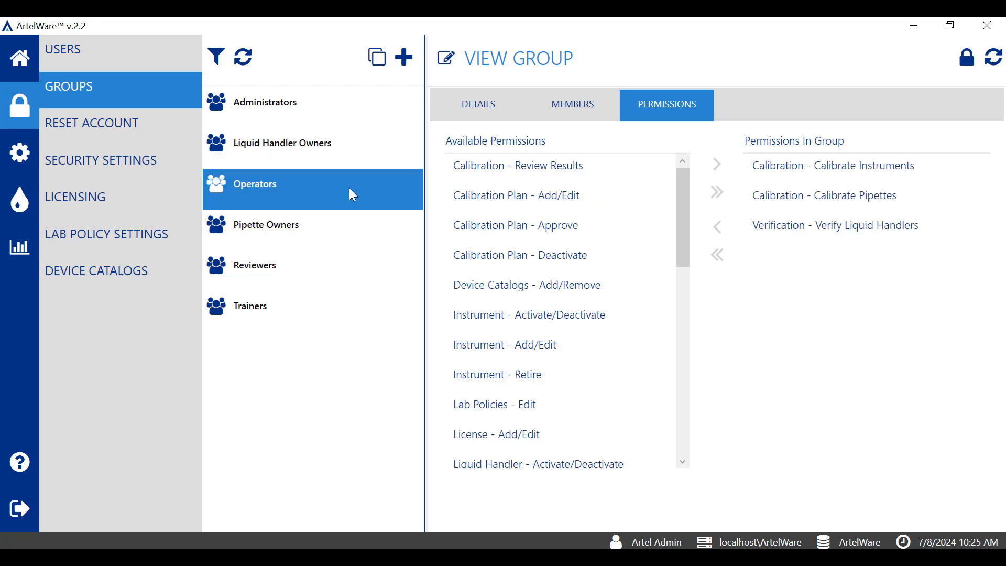
click(449, 62)
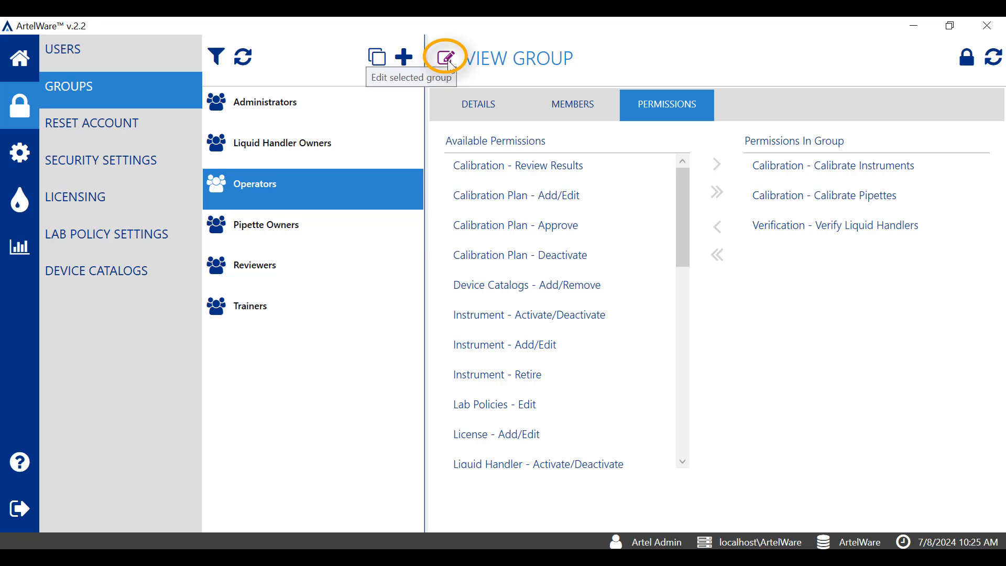
click(446, 57)
click(573, 356)
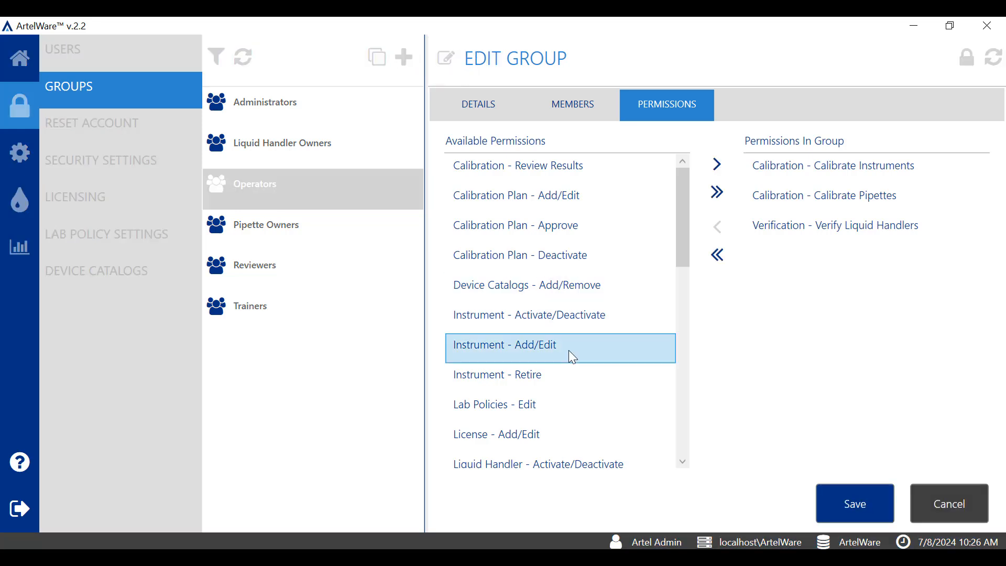
click(718, 165)
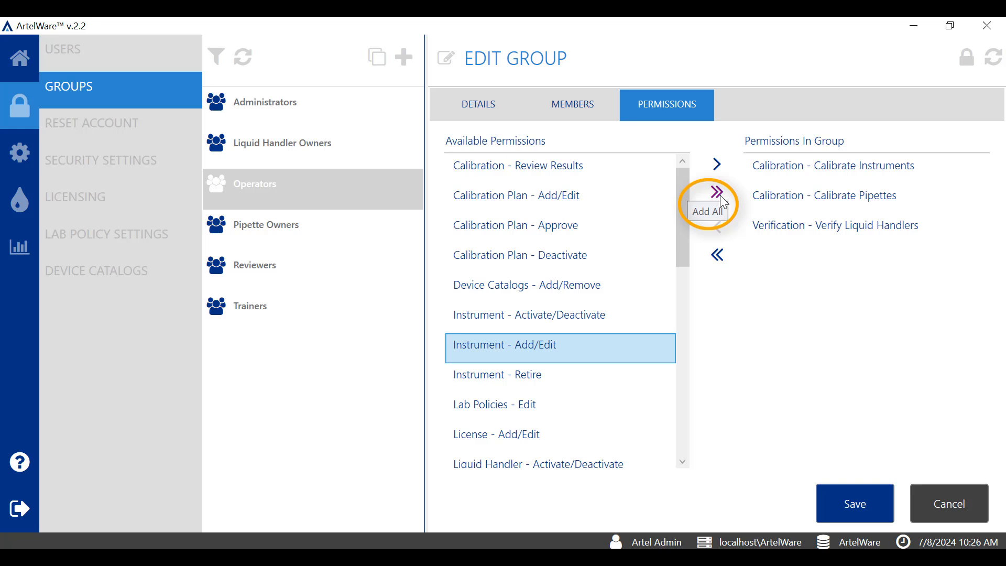
click(785, 204)
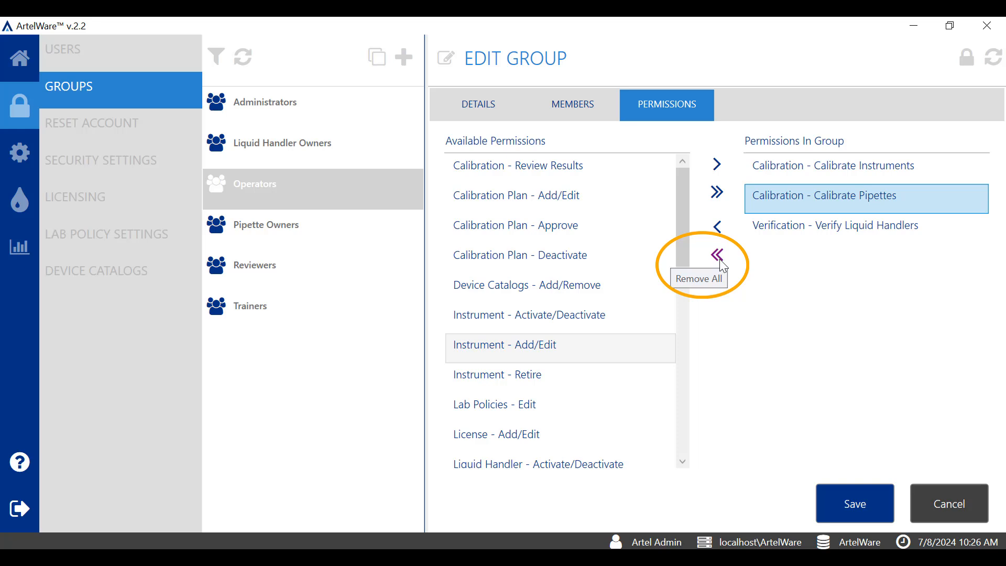
click(954, 503)
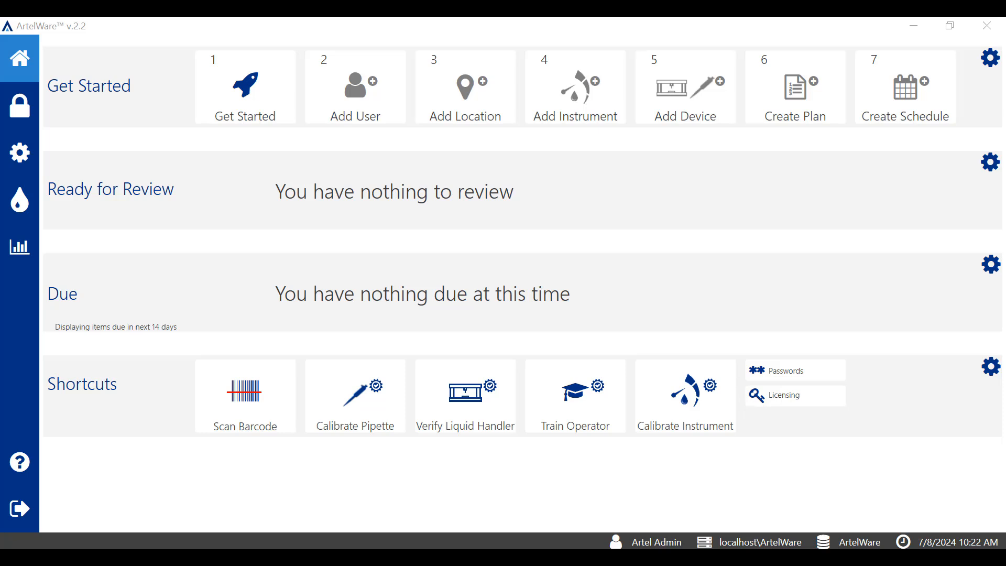
Start a new user account with the full name Operator One and fill in its e-mail address.
click(395, 122)
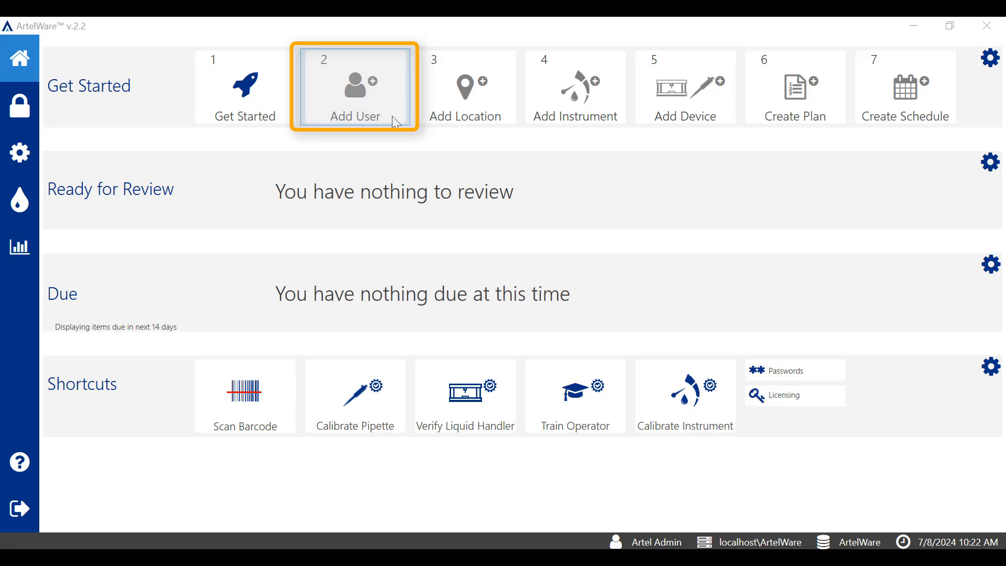
click(27, 117)
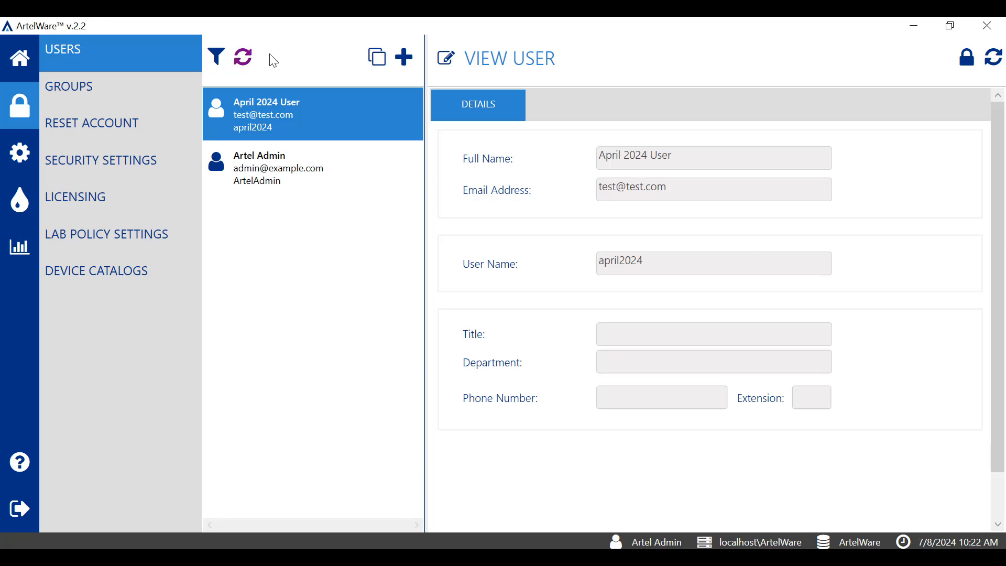
click(407, 60)
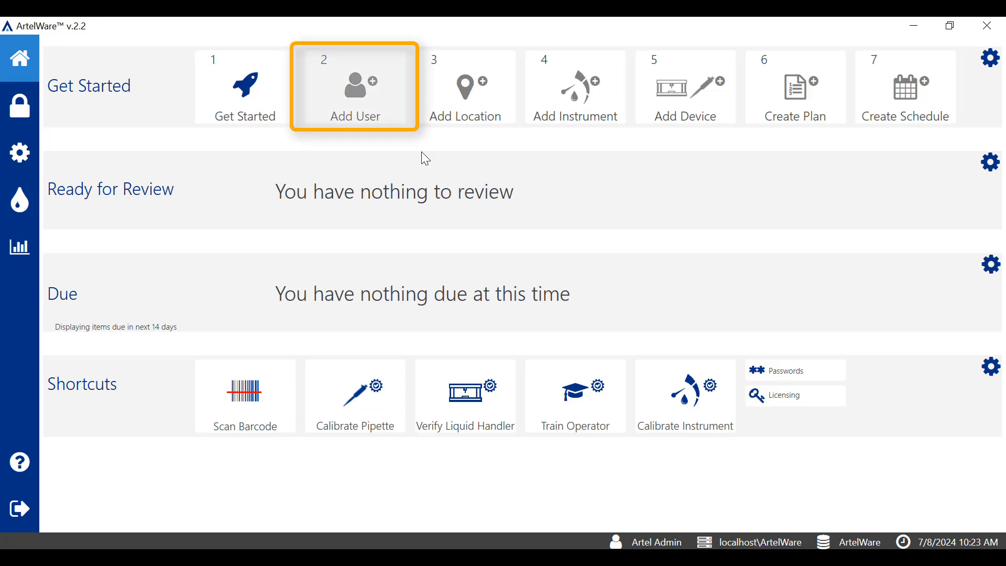
click(391, 112)
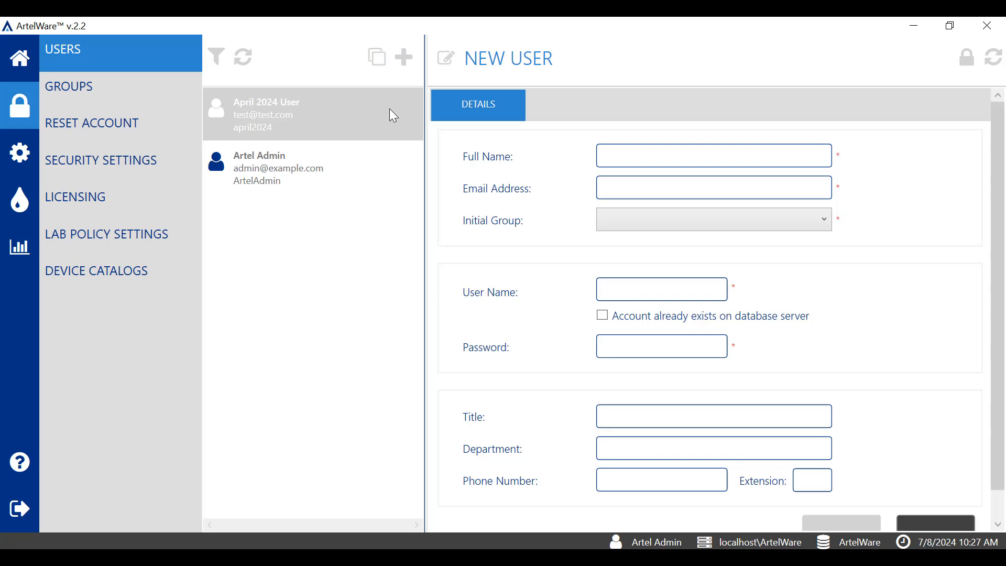
click(649, 160)
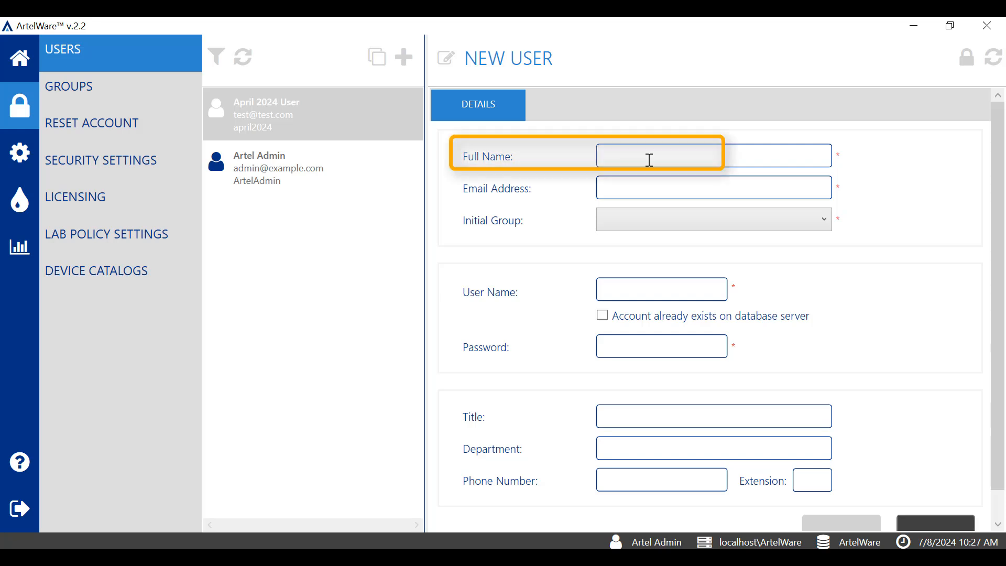
text(Operator One)
click(718, 187)
text(test)
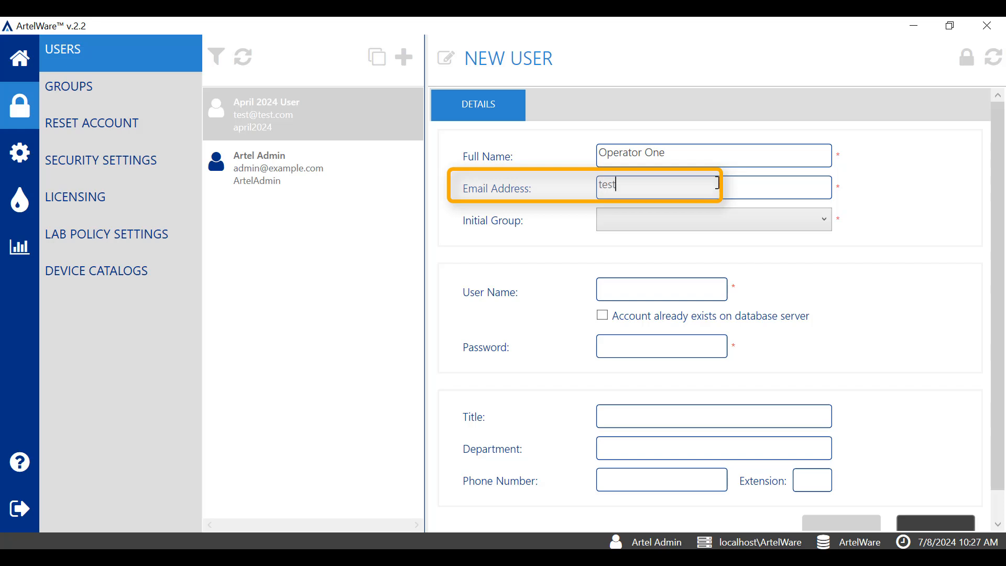
text(@gmail.com)
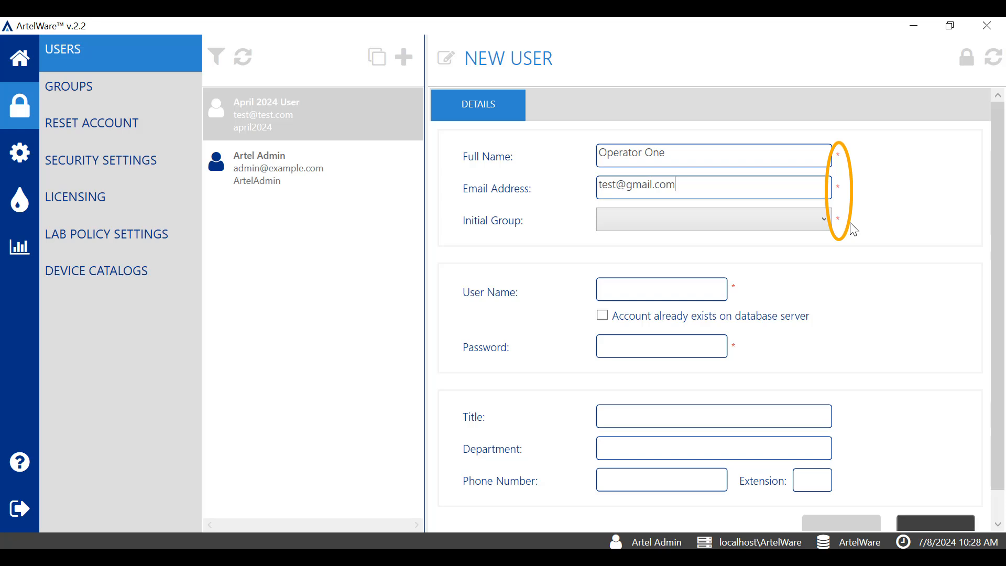
Assign the new user to the initial group Operators and set the user name to Operator1.
click(824, 220)
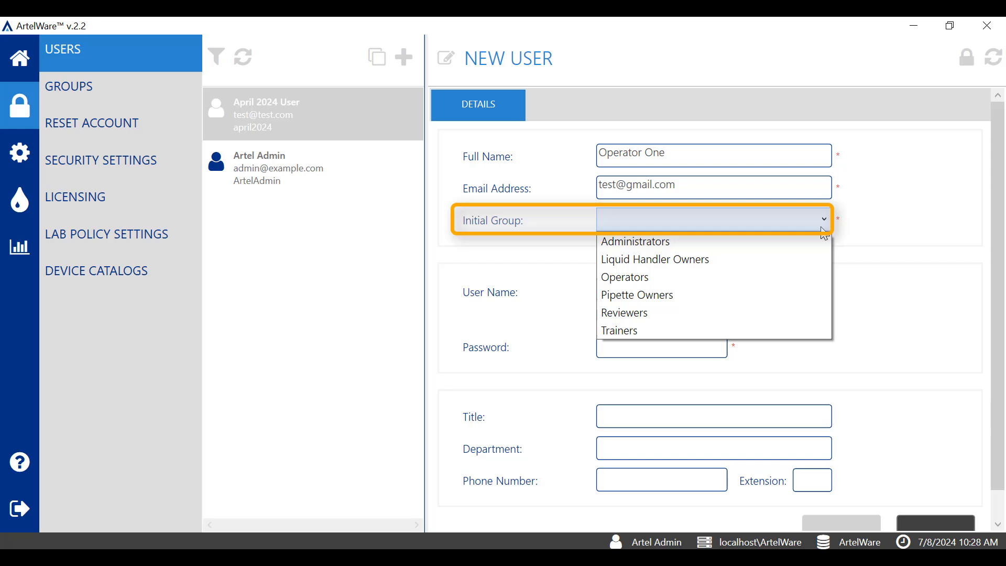
click(746, 277)
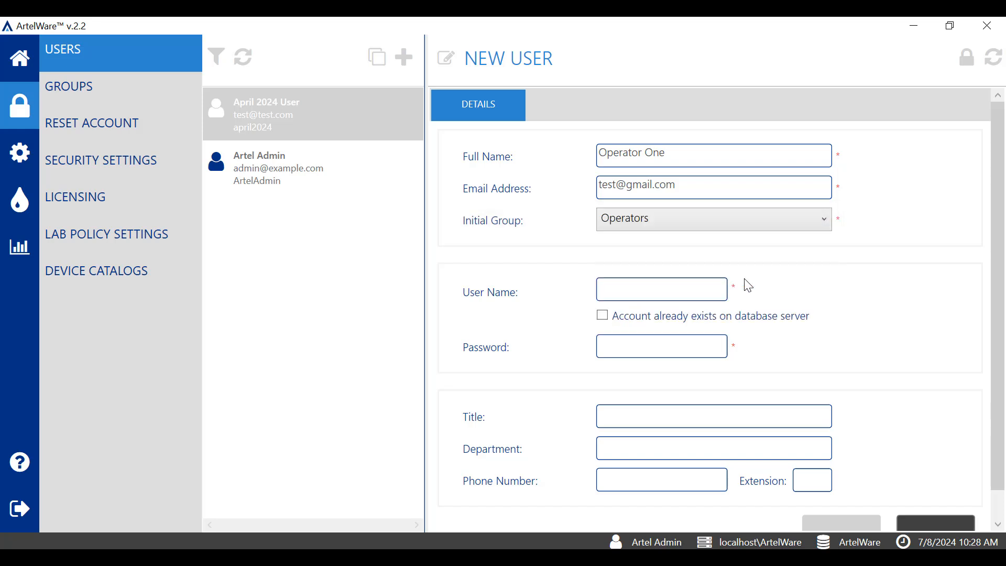
click(690, 295)
text(O)
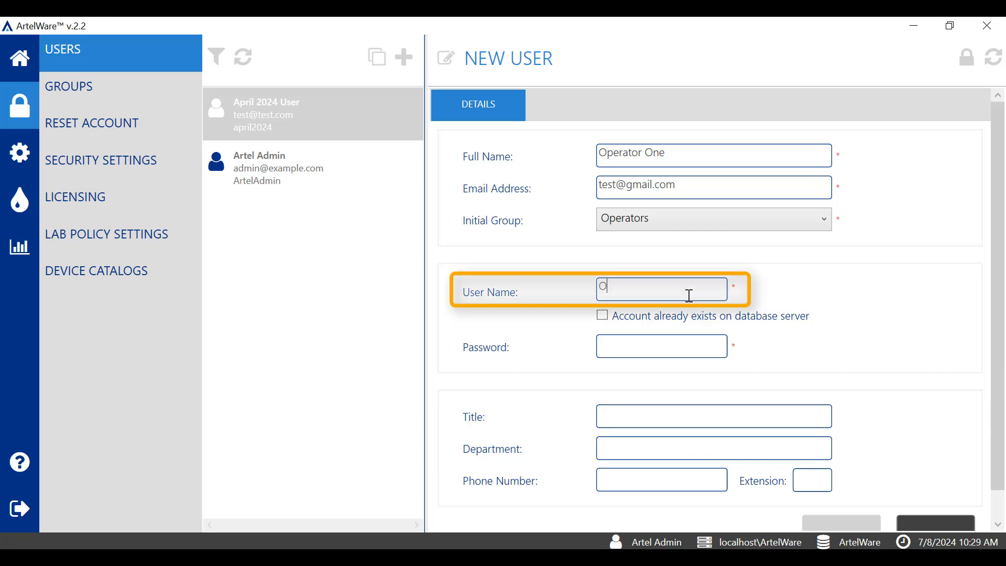
text(perator1)
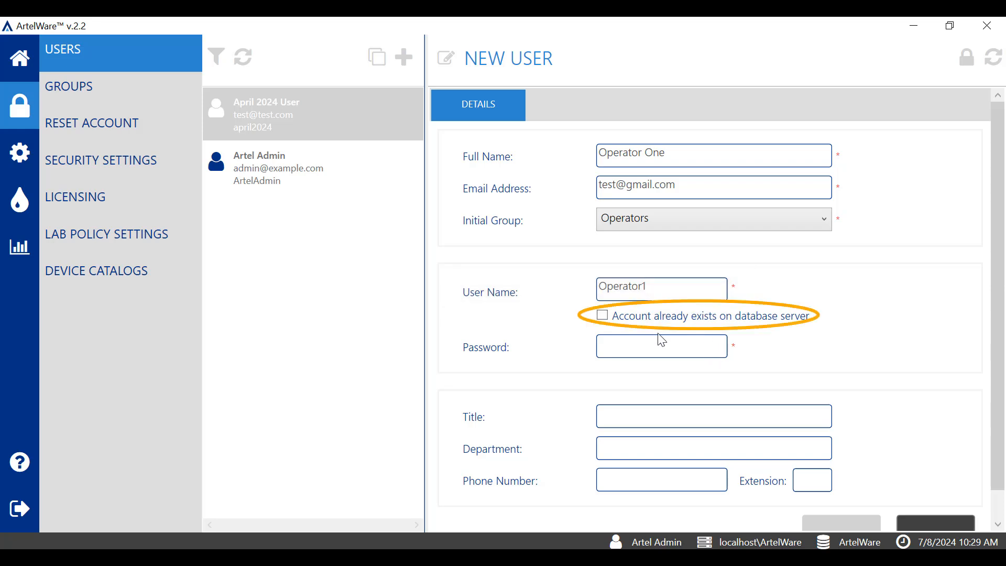
Enter the new user's account password, reveal it briefly to check it, and save the account.
click(662, 347)
click(662, 346)
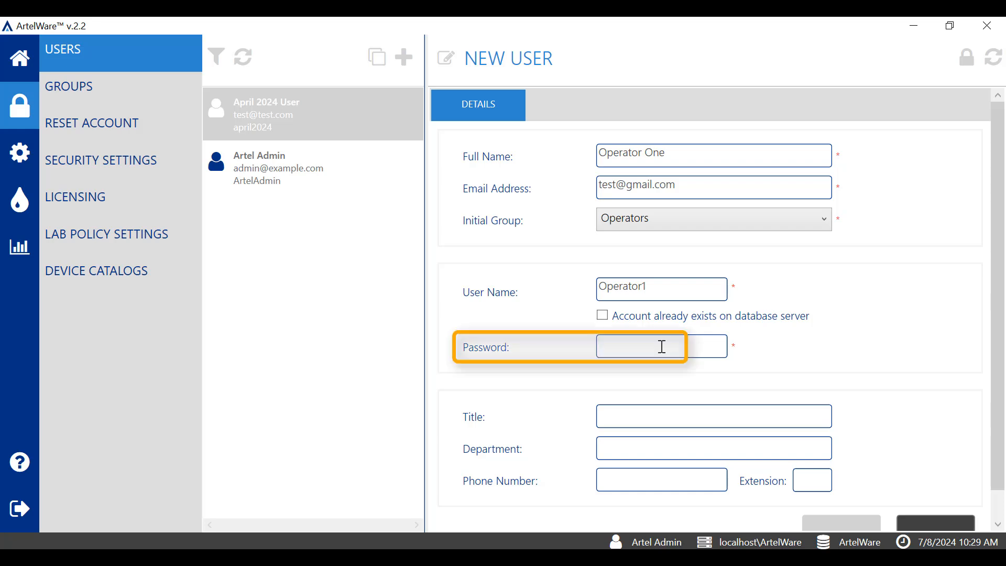
text(Pas)
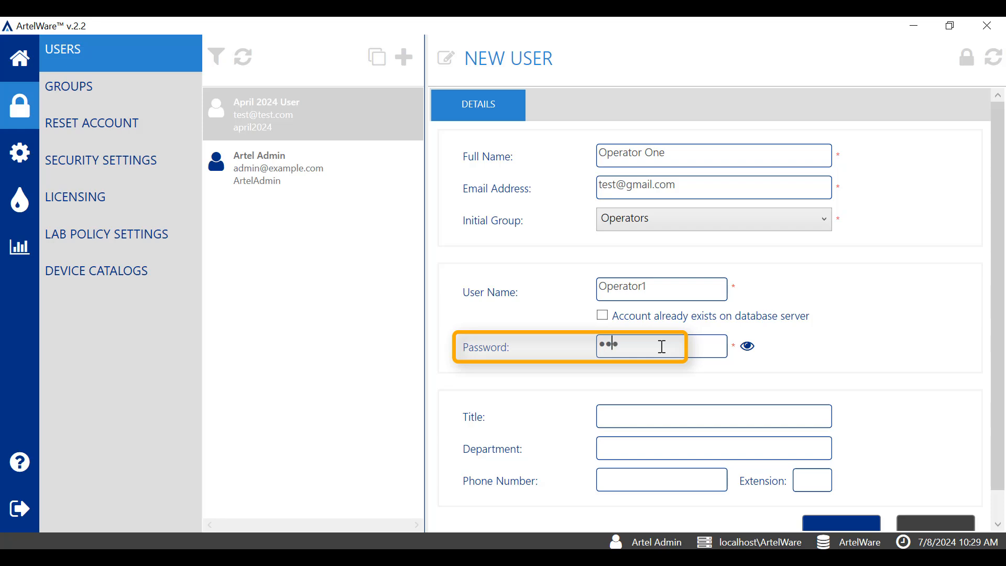
text(sword)
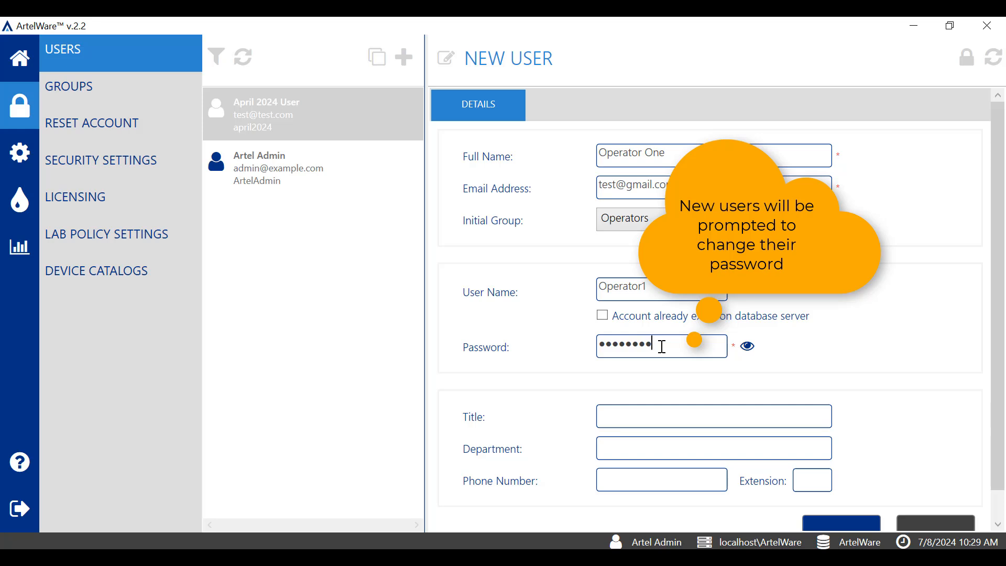
click(749, 347)
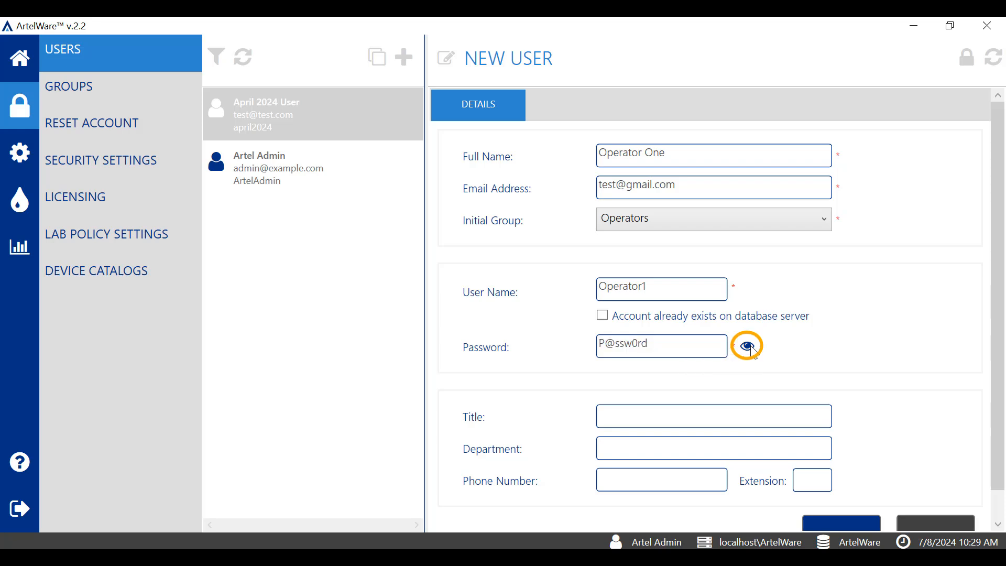
click(750, 347)
drag(993, 389, 992, 416)
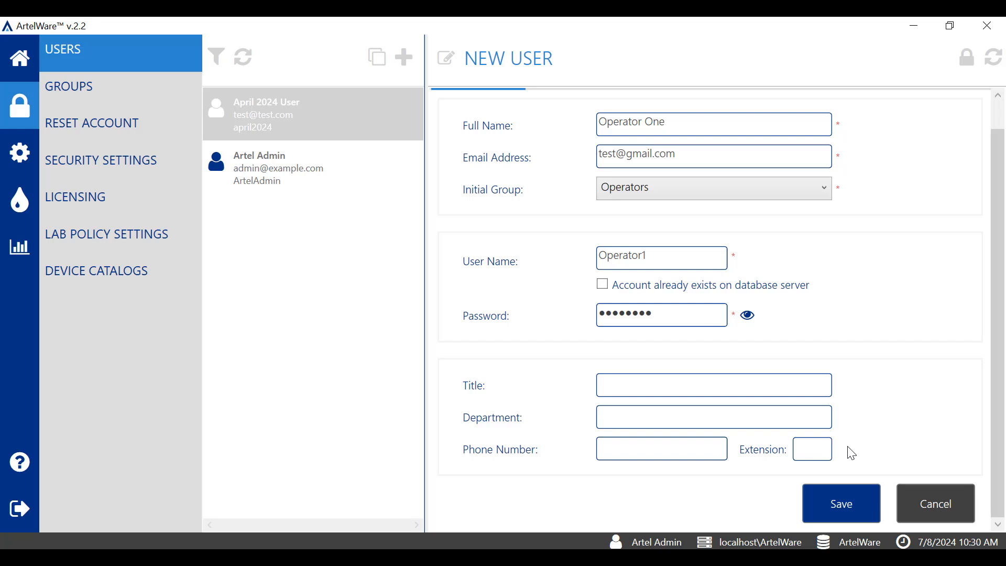
click(844, 502)
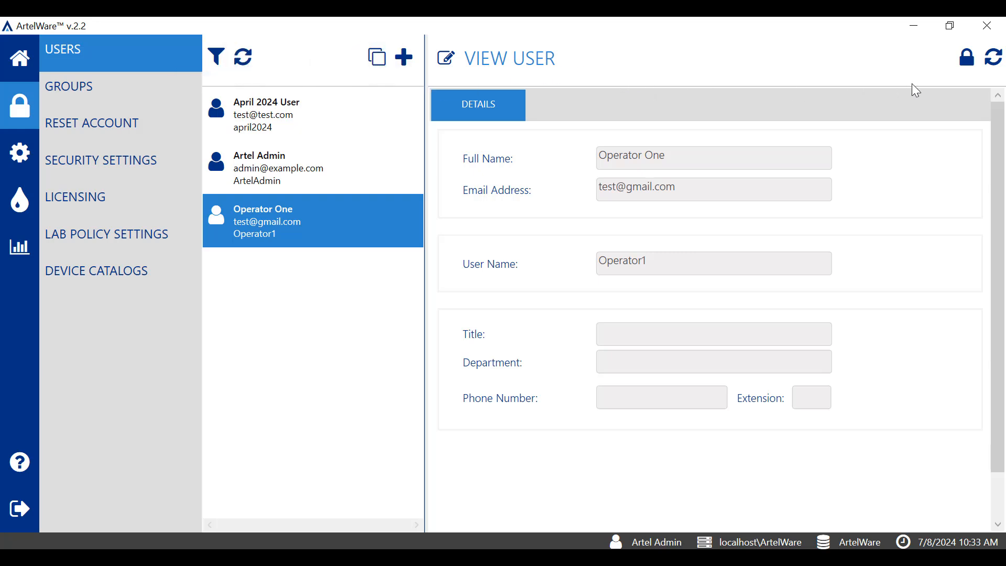
Clone the Operator One user as Operator Two with the user name Operator2, and save the new account.
click(969, 61)
click(383, 60)
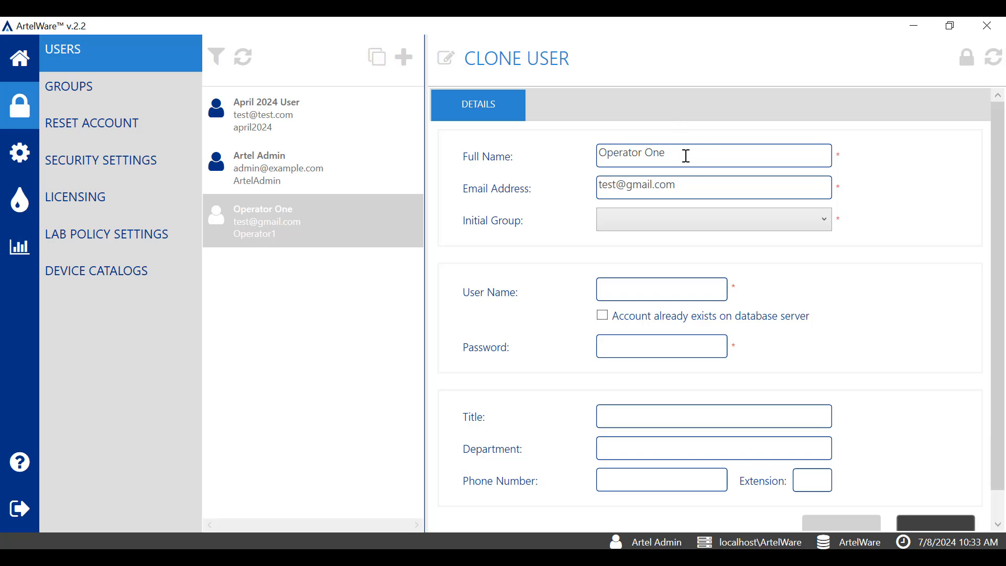
key(BackSpace)
key(BackSpace)
key(BackSpace)
text(Two)
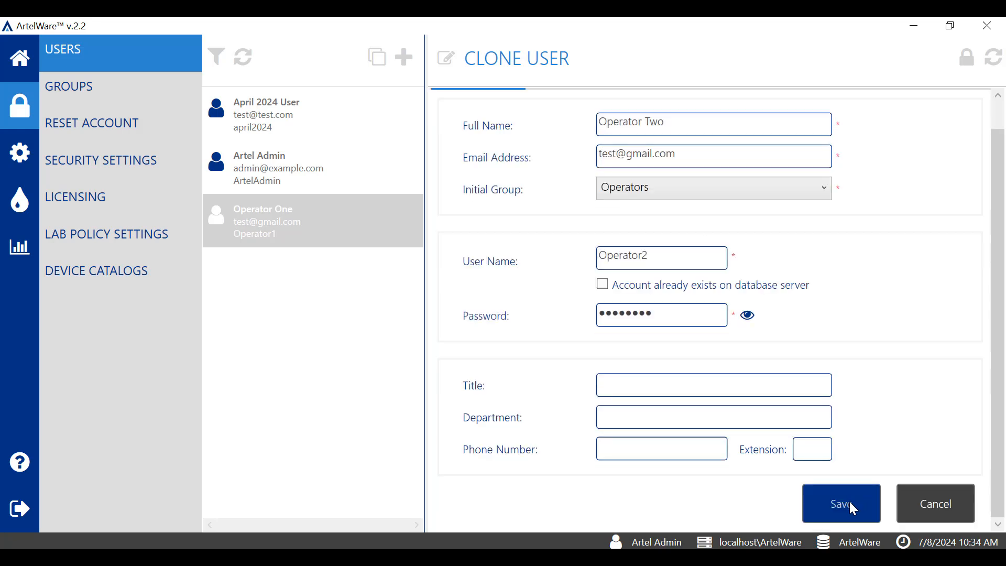
click(842, 505)
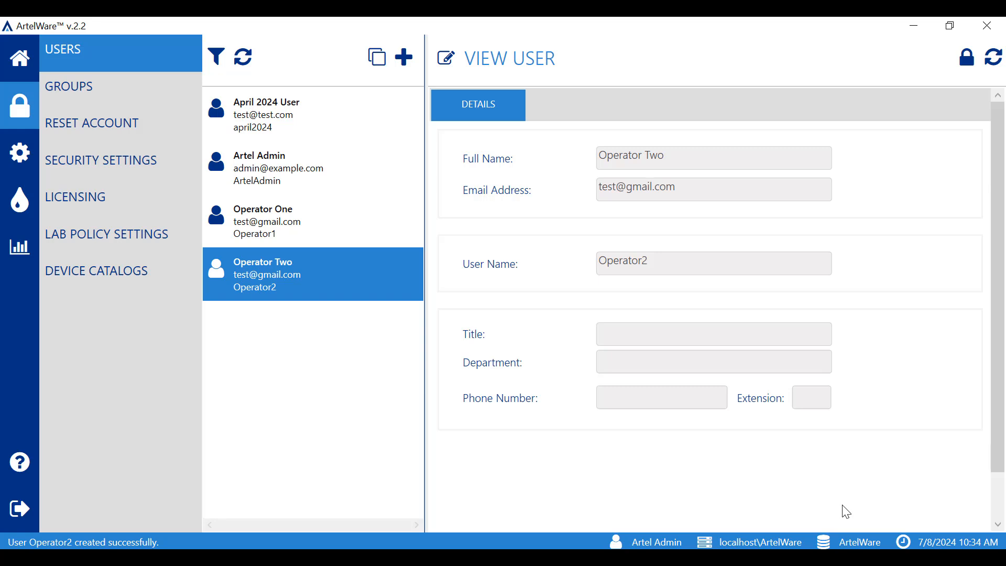
View the details of the Operator One and Operator Two accounts and reopen user administration from the home page.
click(341, 220)
click(315, 271)
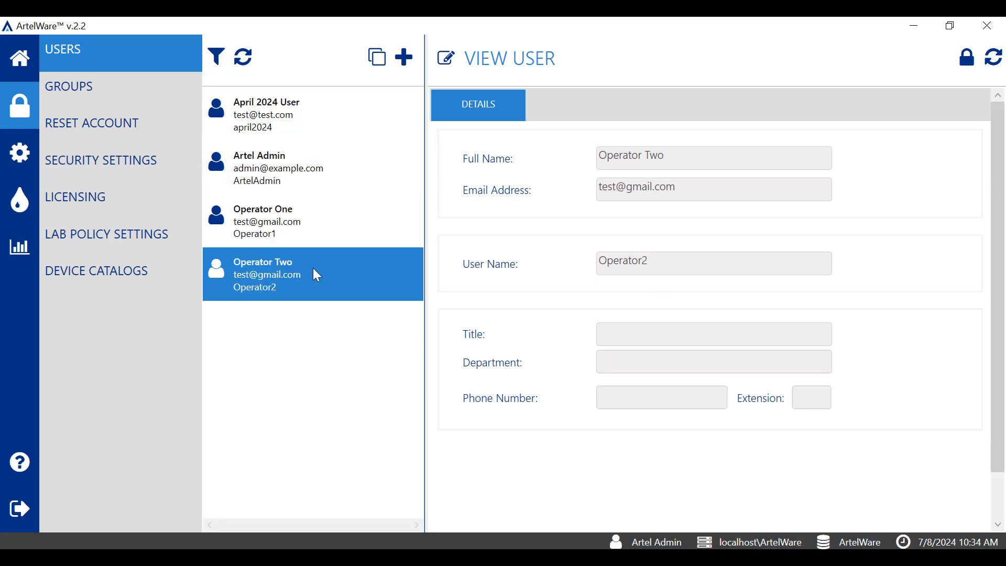
click(21, 60)
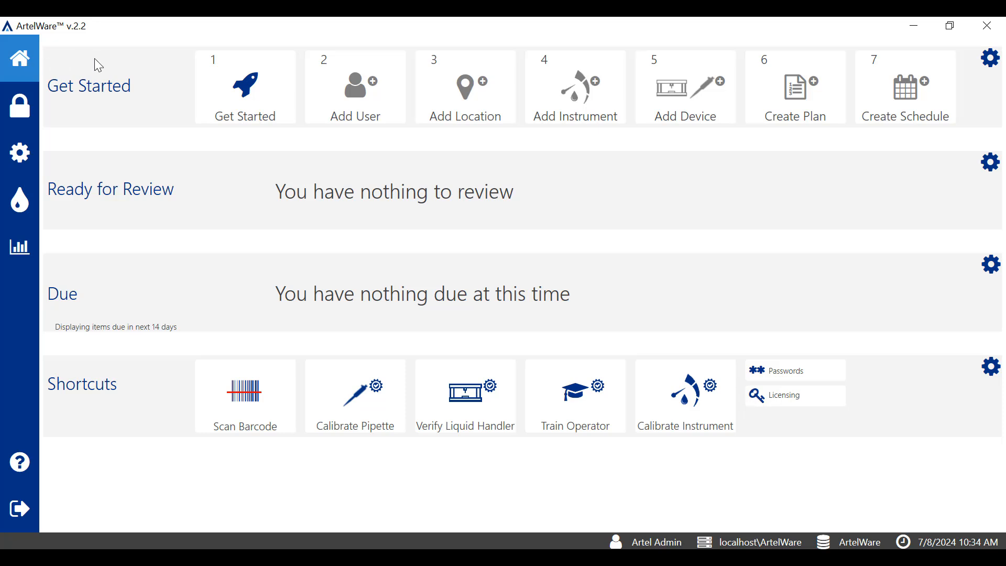
click(24, 111)
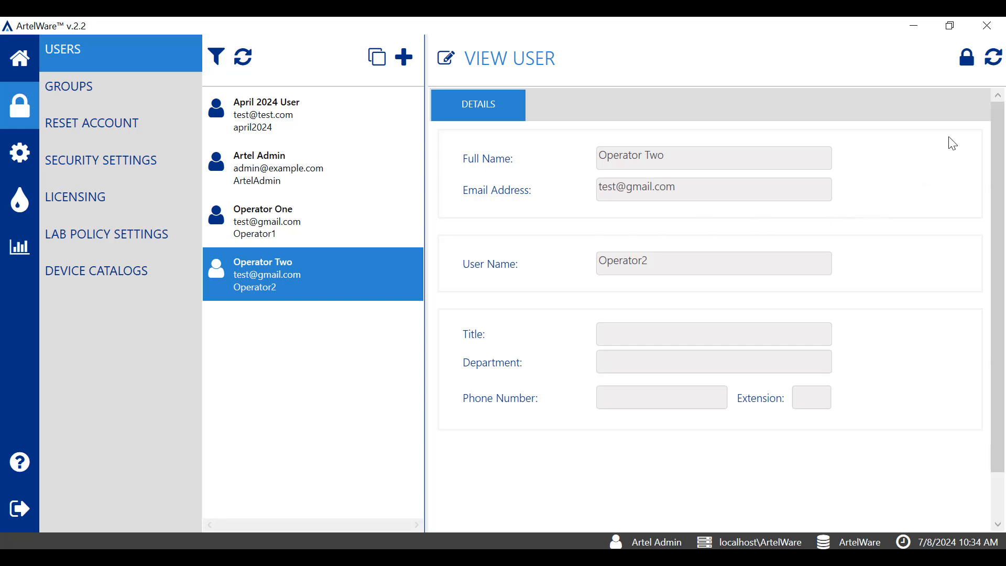
Deactivate the Operator Two user account and acknowledge the end of its active sessions.
click(967, 57)
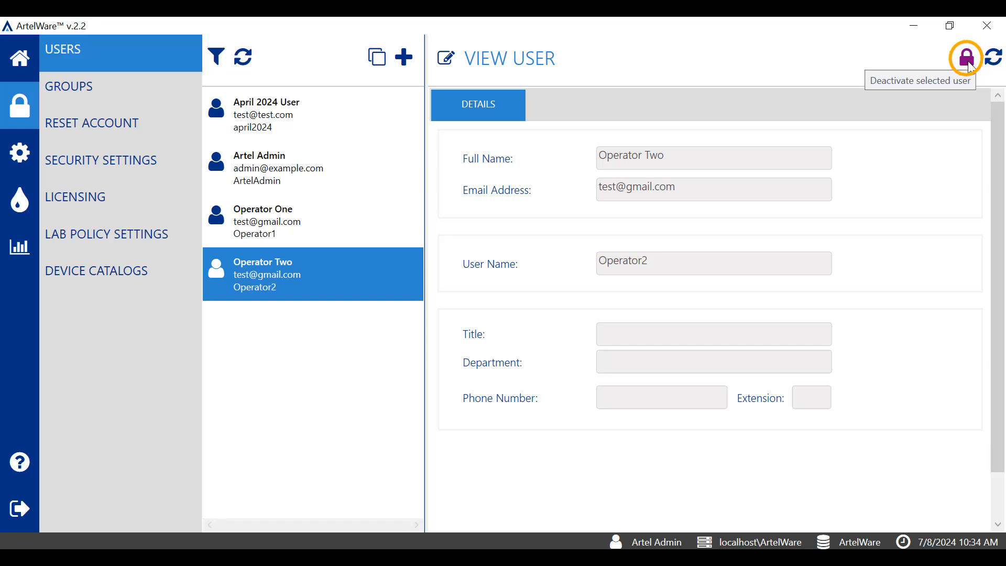
click(969, 64)
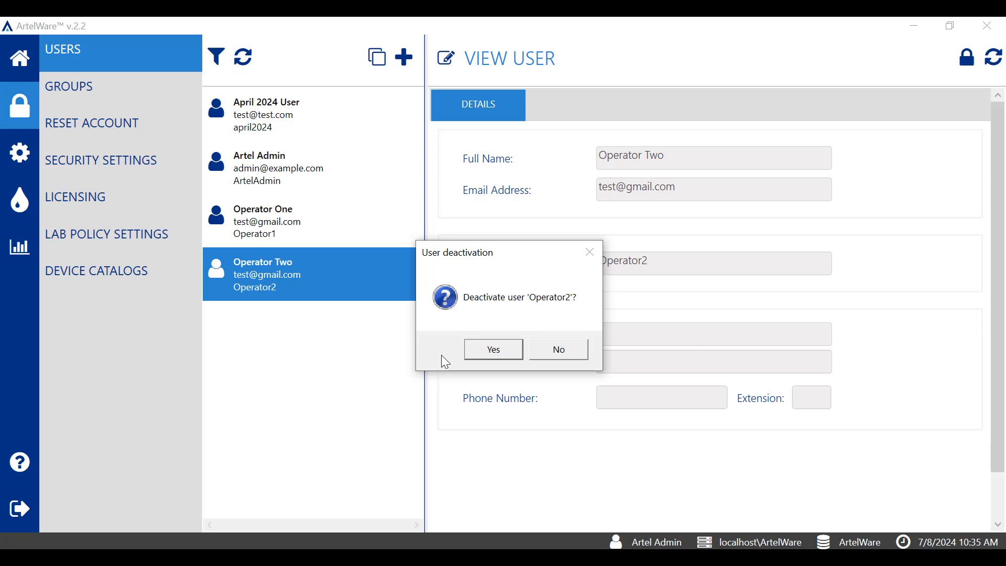
click(494, 352)
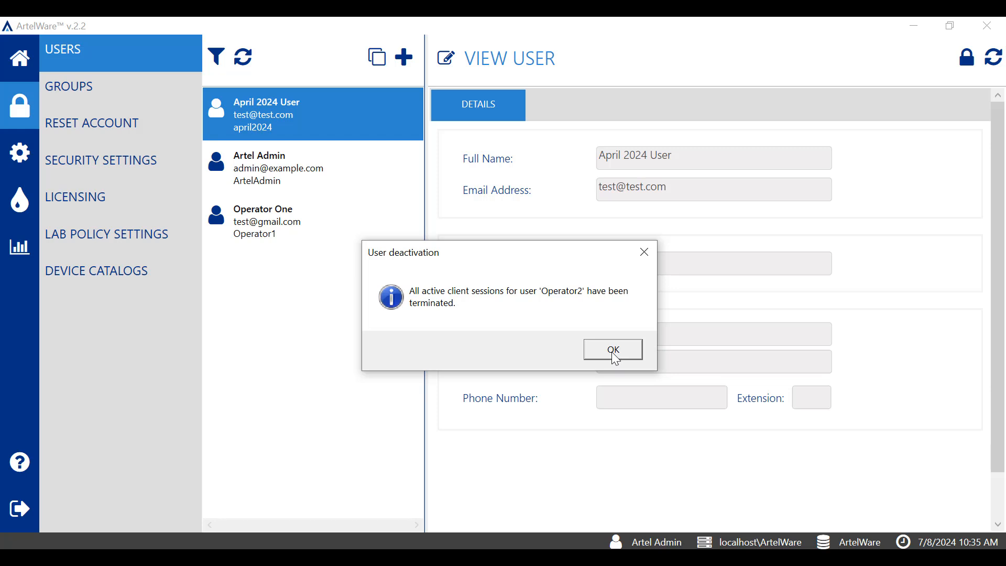
click(611, 351)
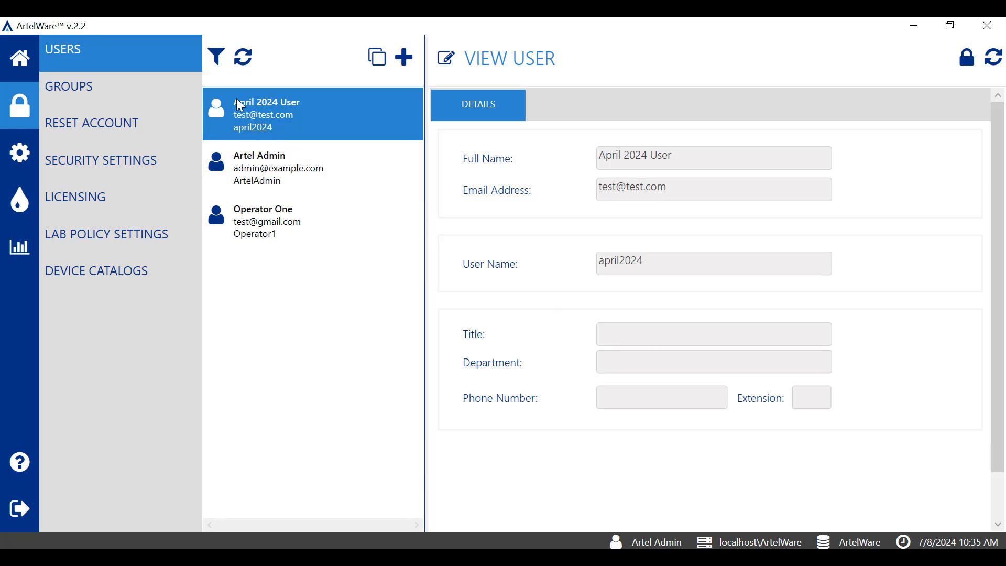
Show inactive items in the users list and reactivate the Operator Two account.
click(218, 56)
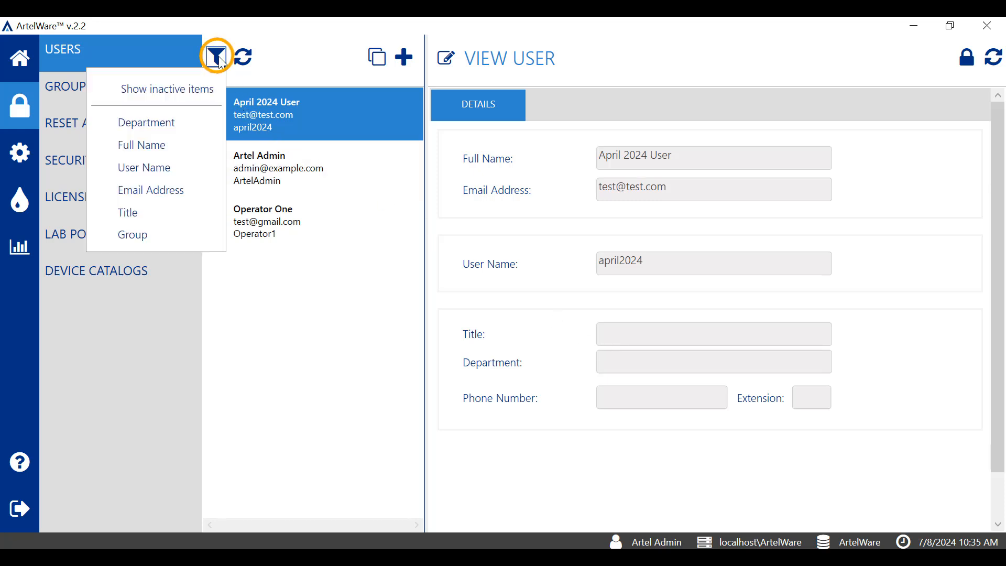
click(205, 92)
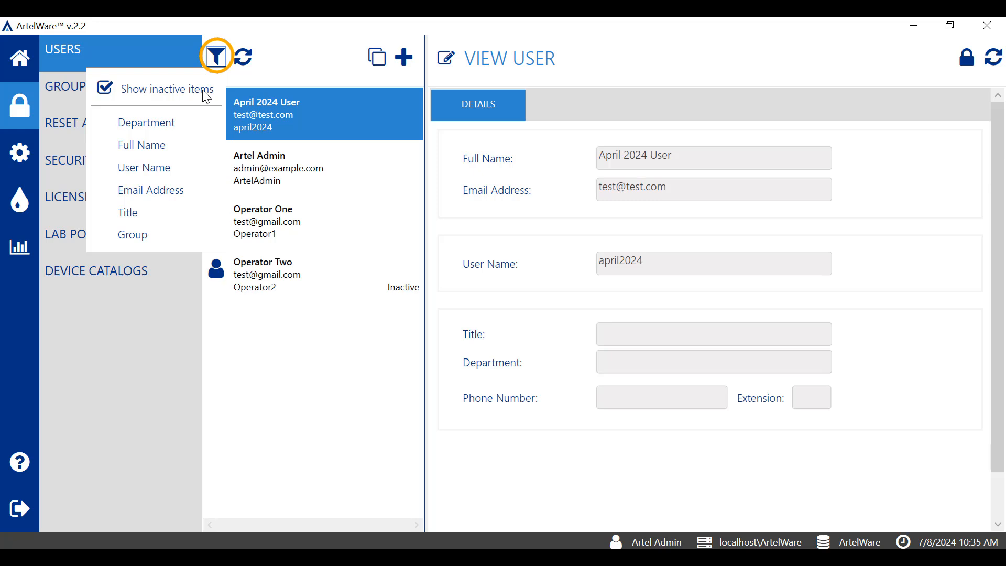
click(296, 286)
click(295, 287)
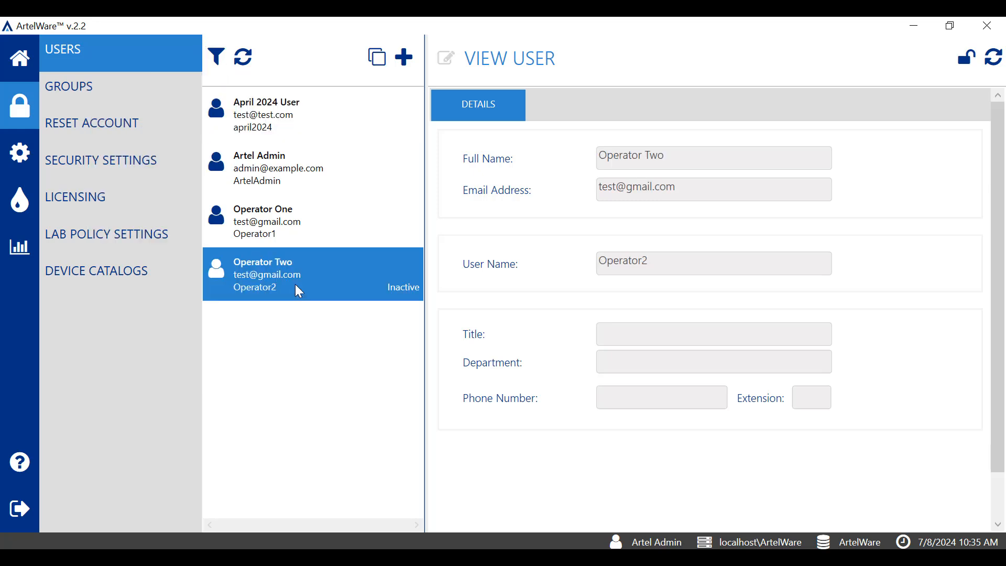
click(965, 60)
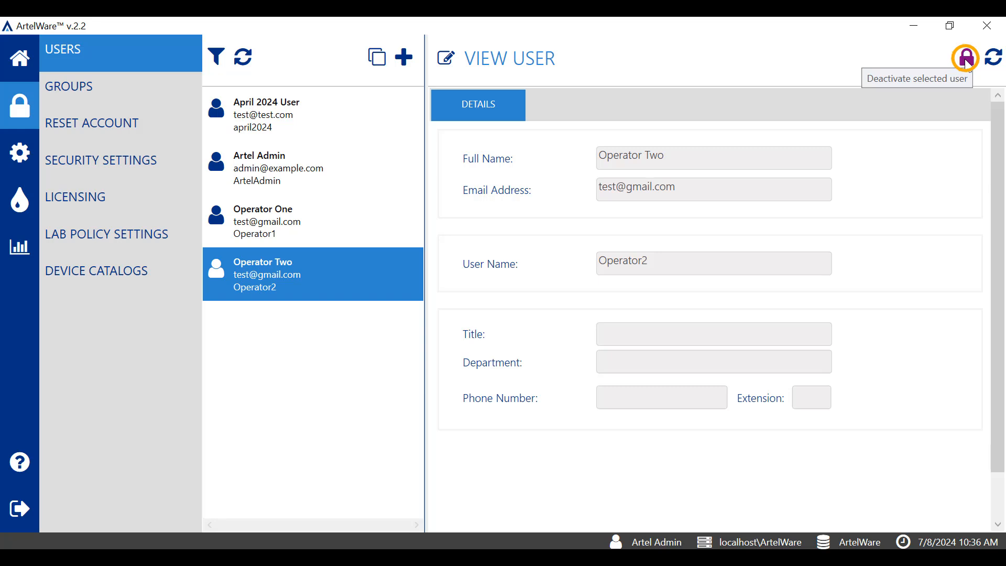
Try to deactivate the April 2024 User account.
click(366, 120)
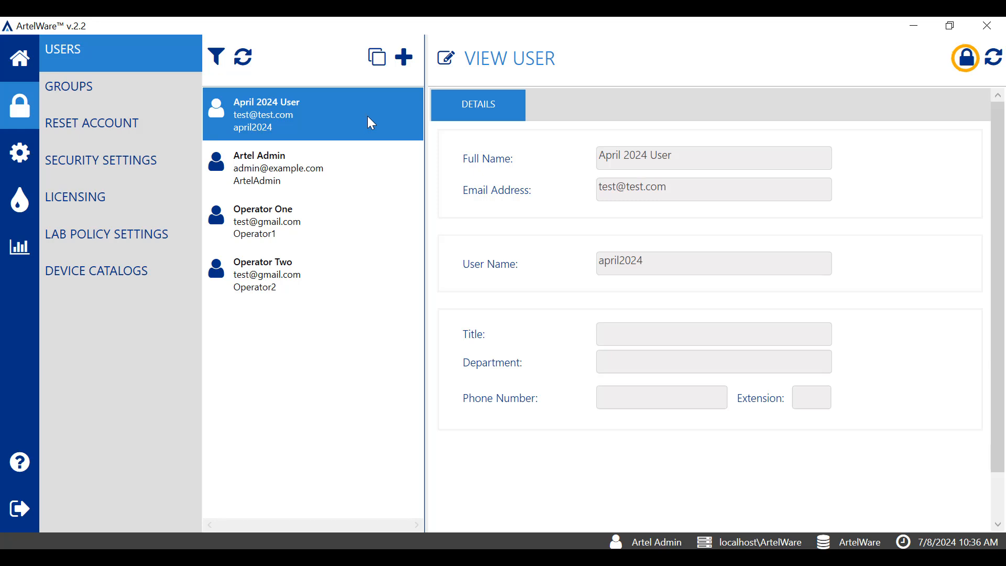
click(969, 66)
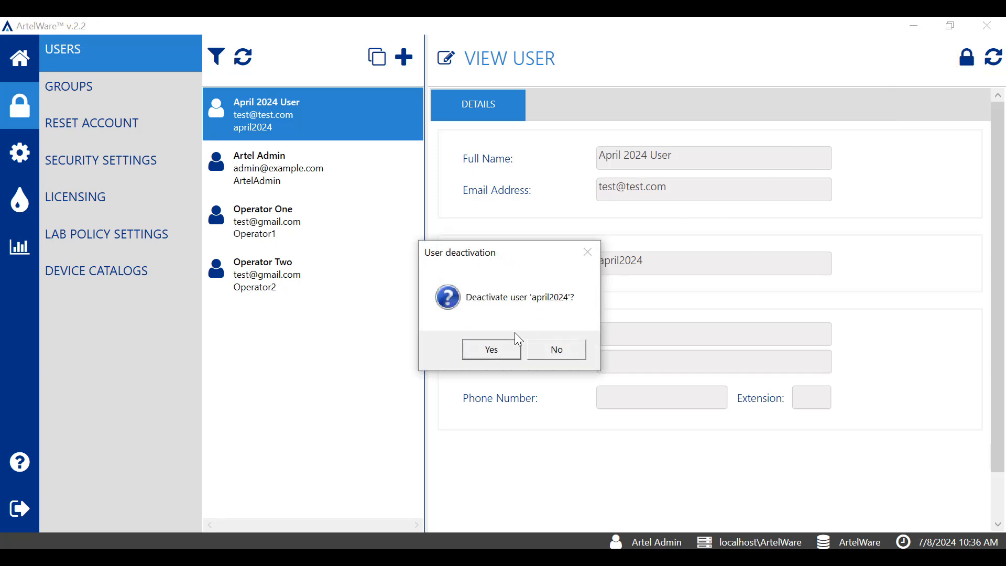
click(502, 355)
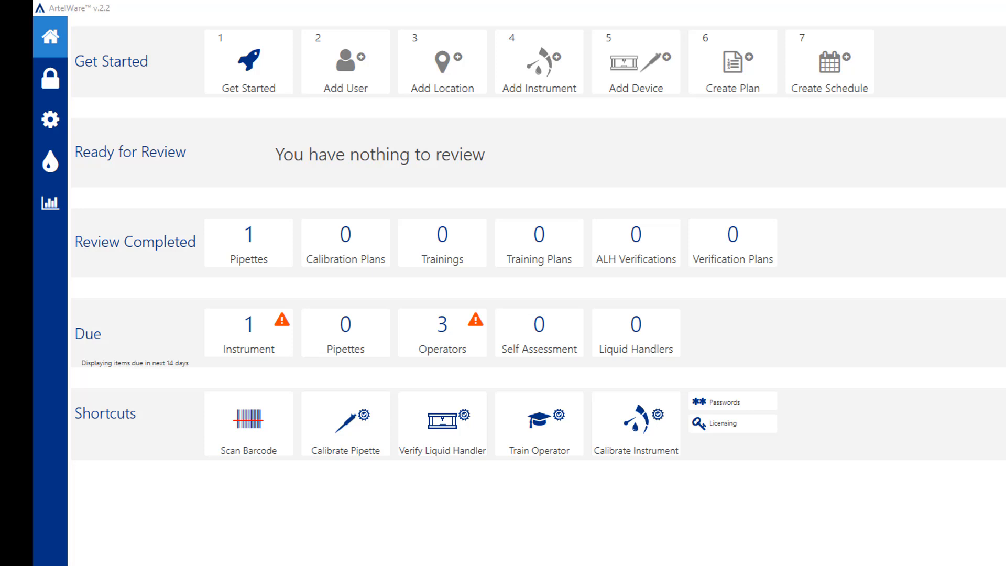
Filter the configured pipettes by owner "april" and reassign pipette 0985_8ch to Trainer One.
click(63, 131)
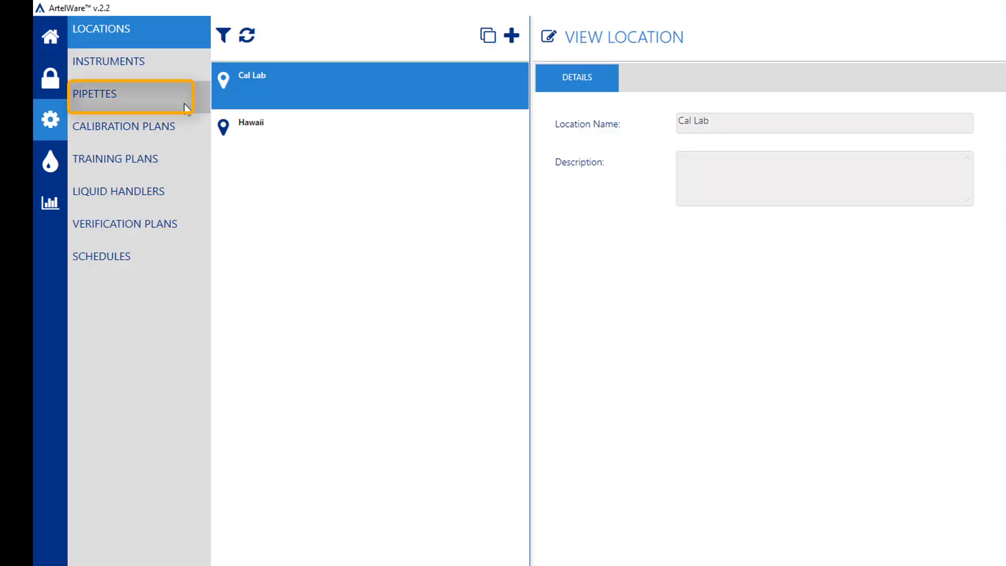
click(184, 103)
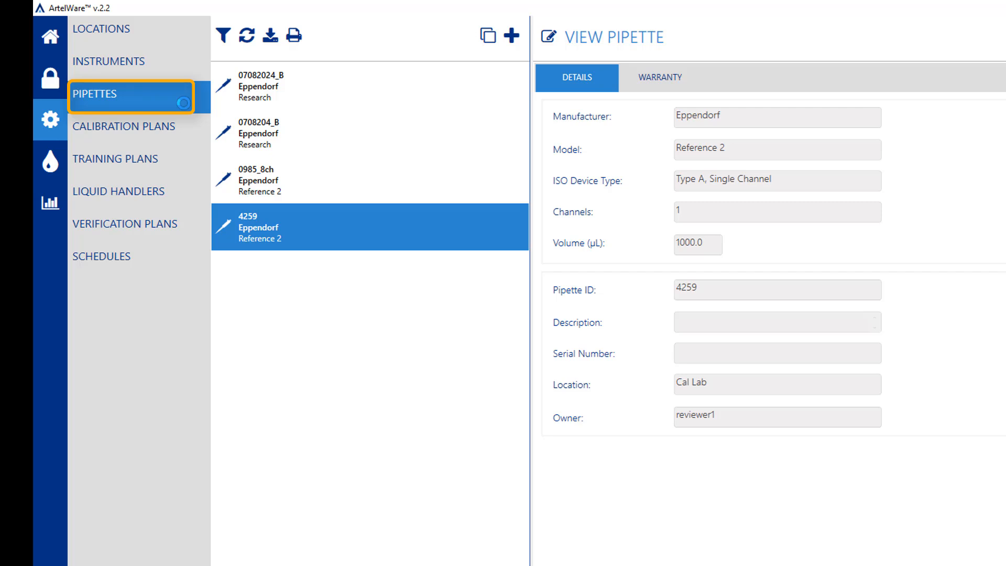
click(223, 37)
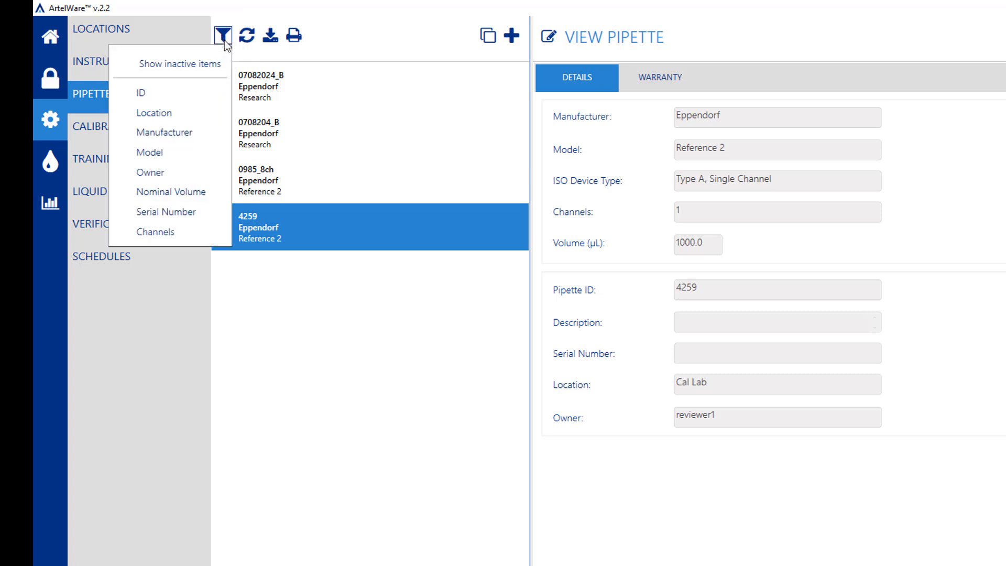
click(199, 173)
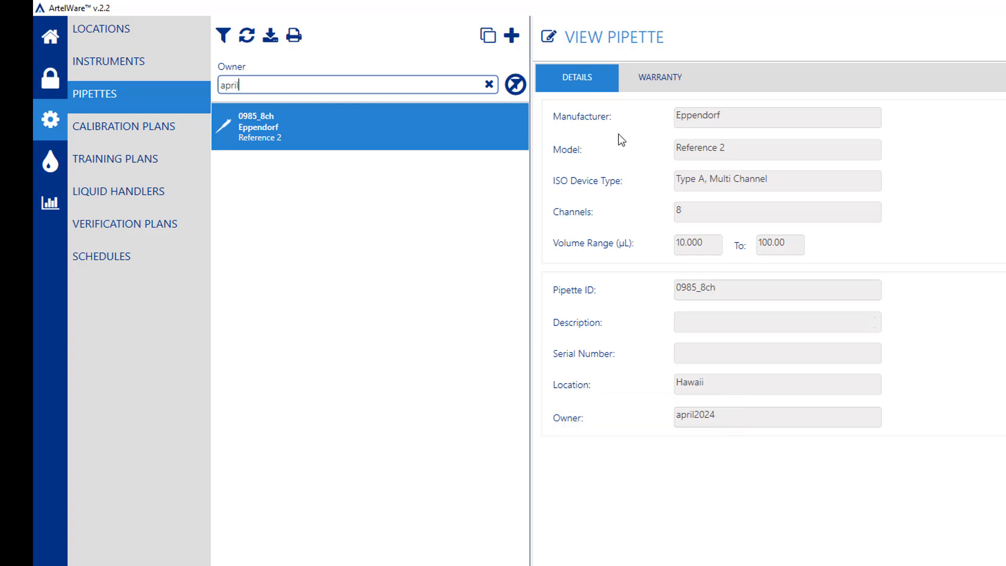
click(549, 37)
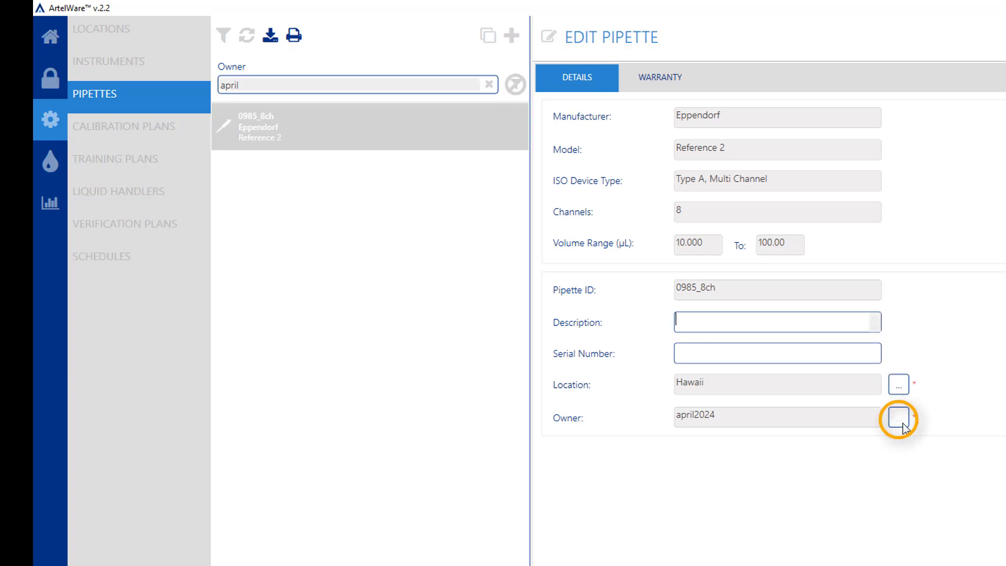
click(904, 422)
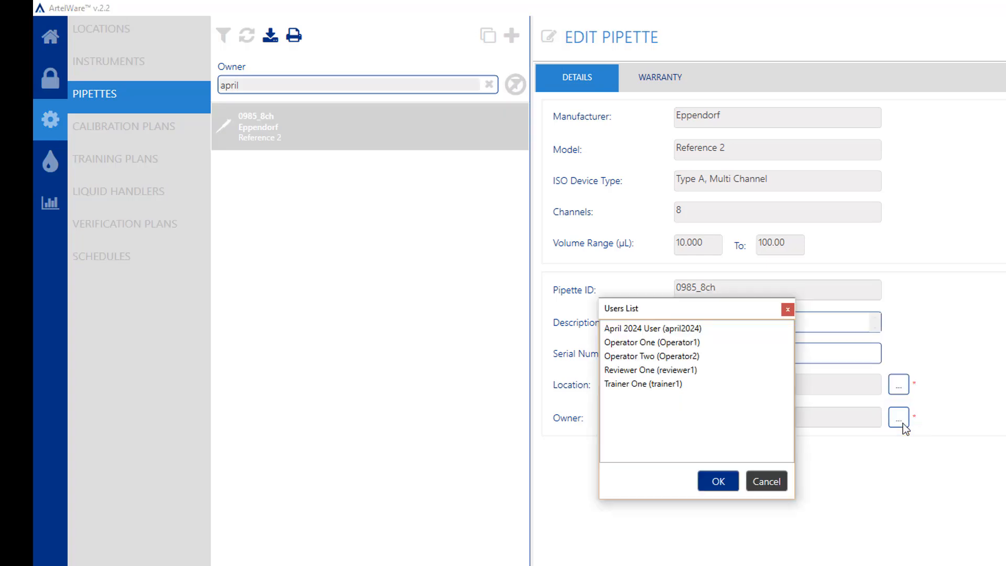
click(669, 388)
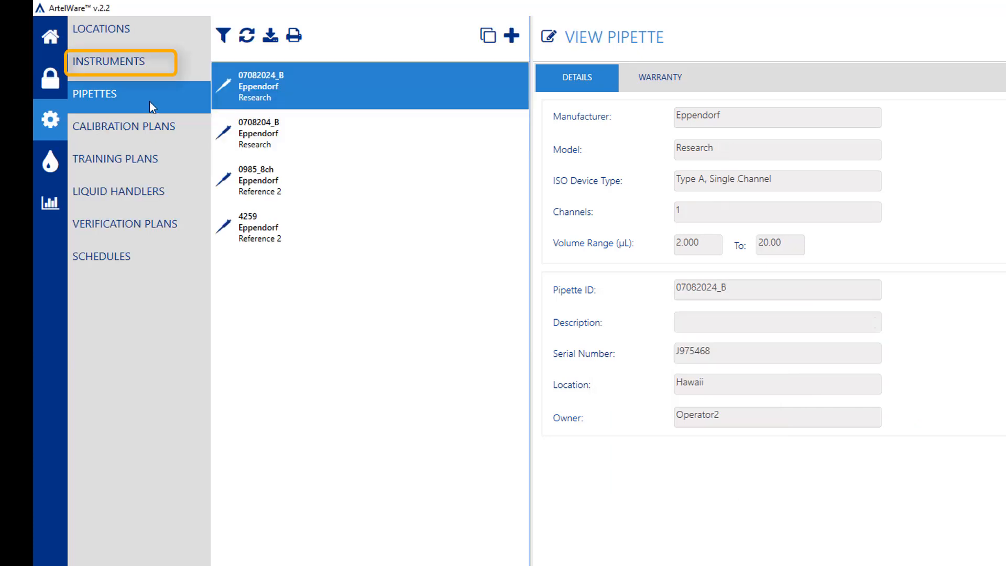
Filter the instruments by owner "april", reassign PCSLoaner_20141 to Operator One, and remove the filter.
click(177, 70)
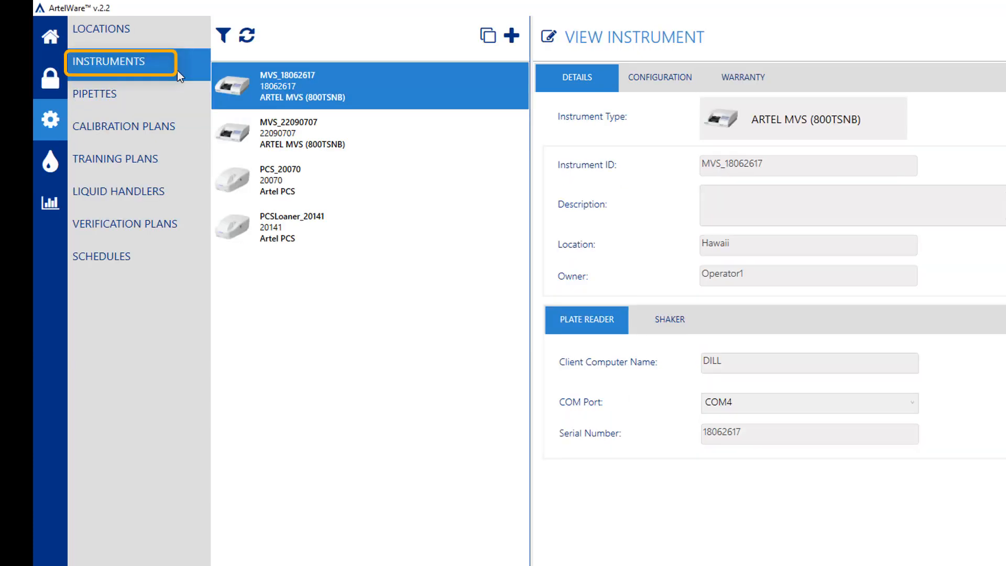
click(225, 41)
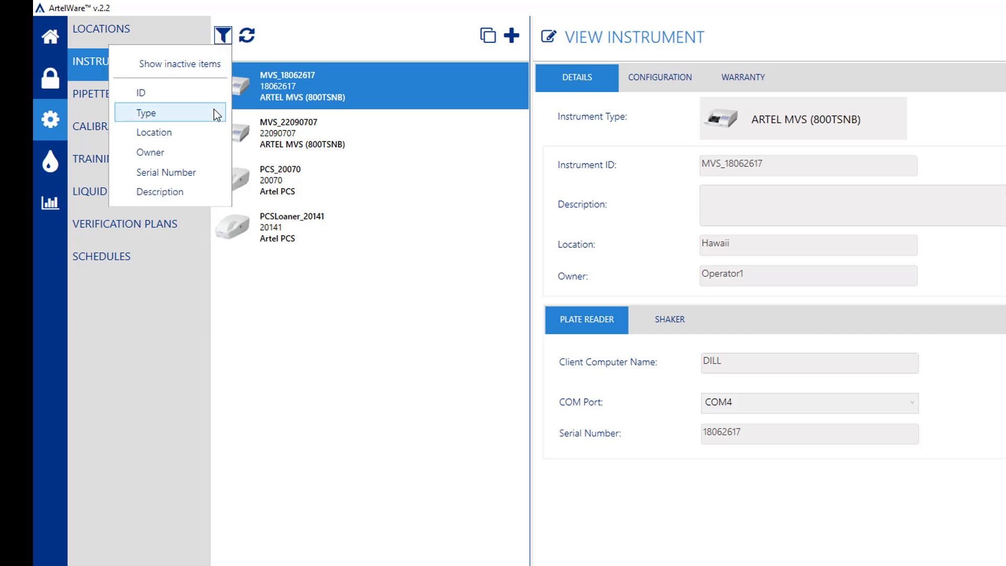
click(199, 153)
text(april)
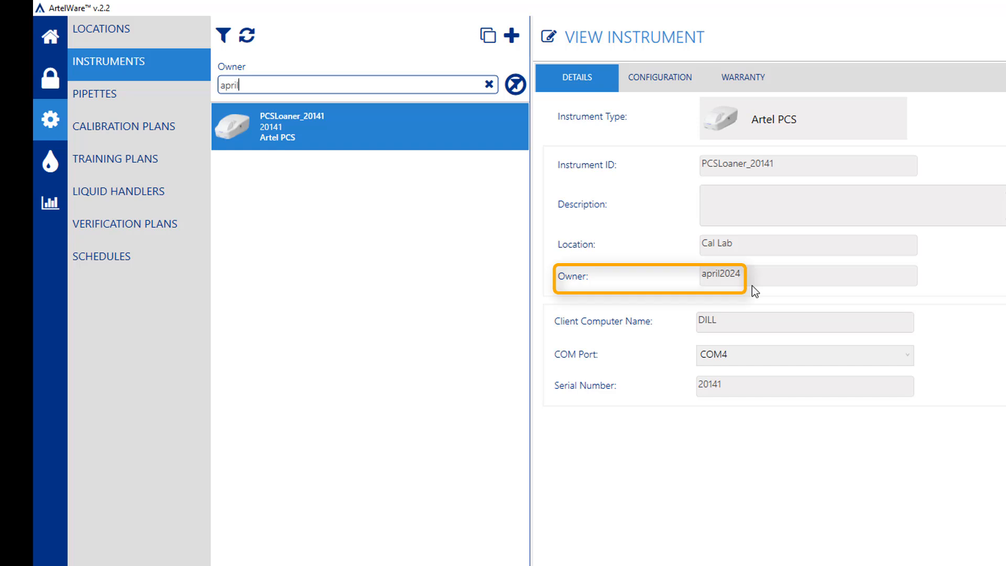
click(550, 41)
click(938, 283)
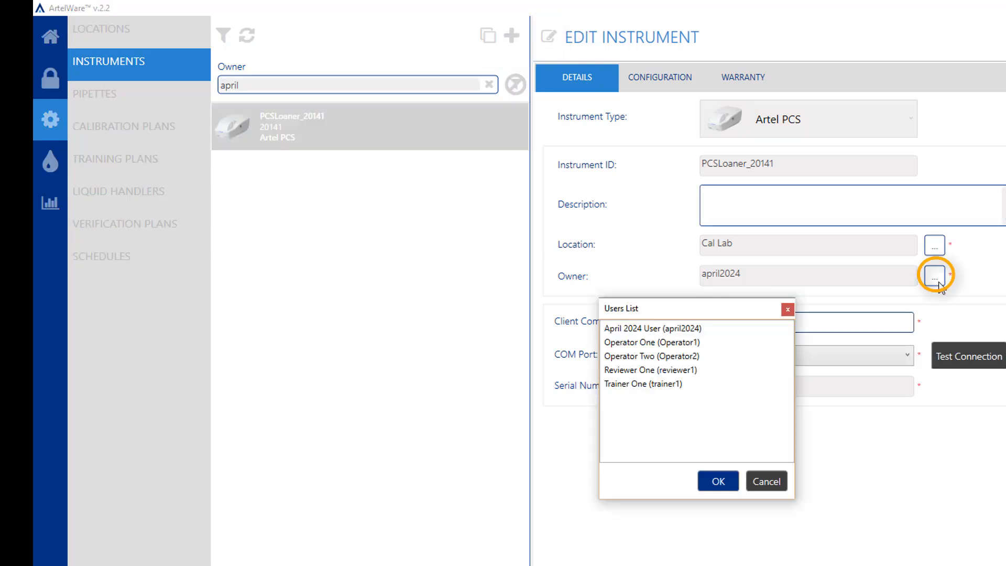
click(704, 343)
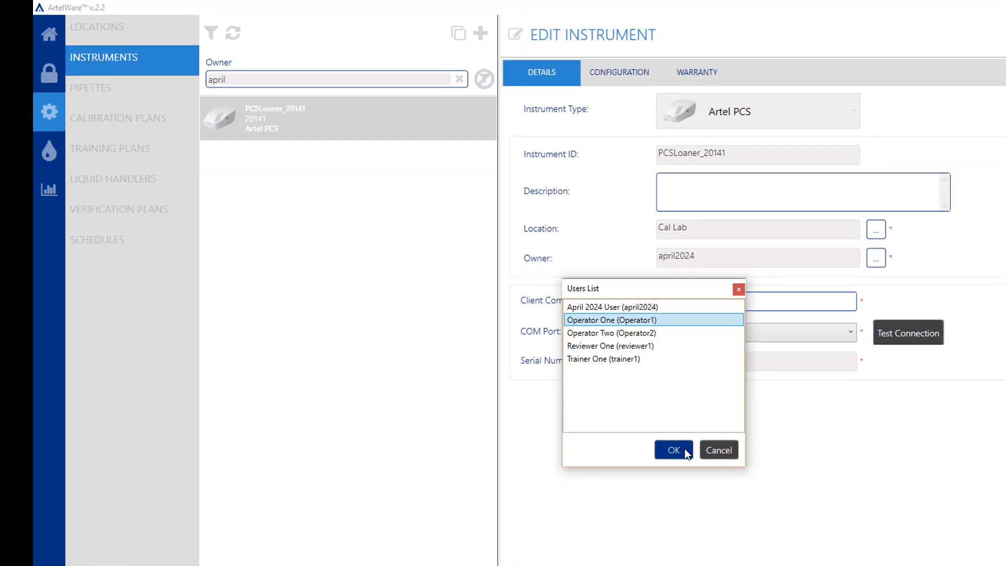
click(718, 481)
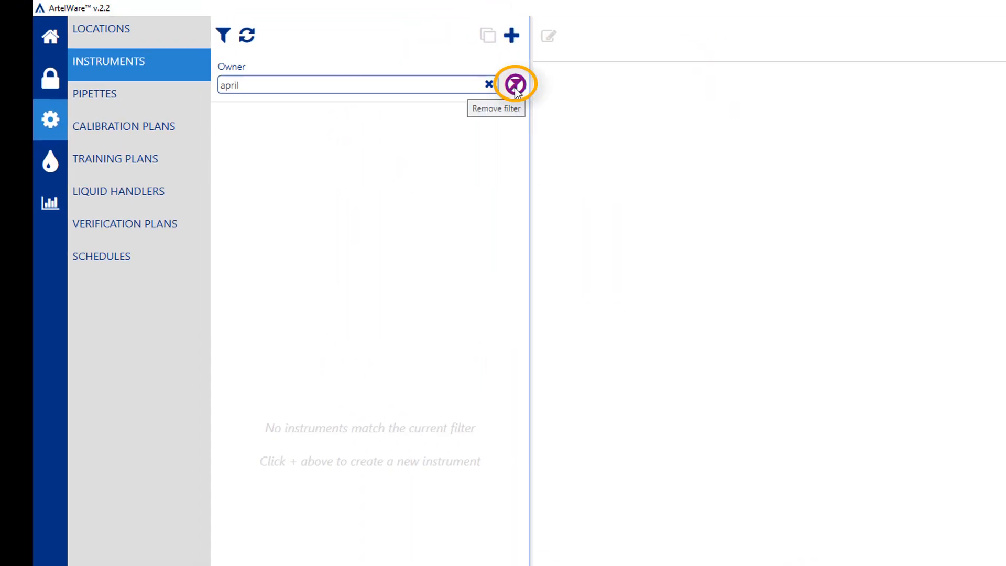
click(516, 86)
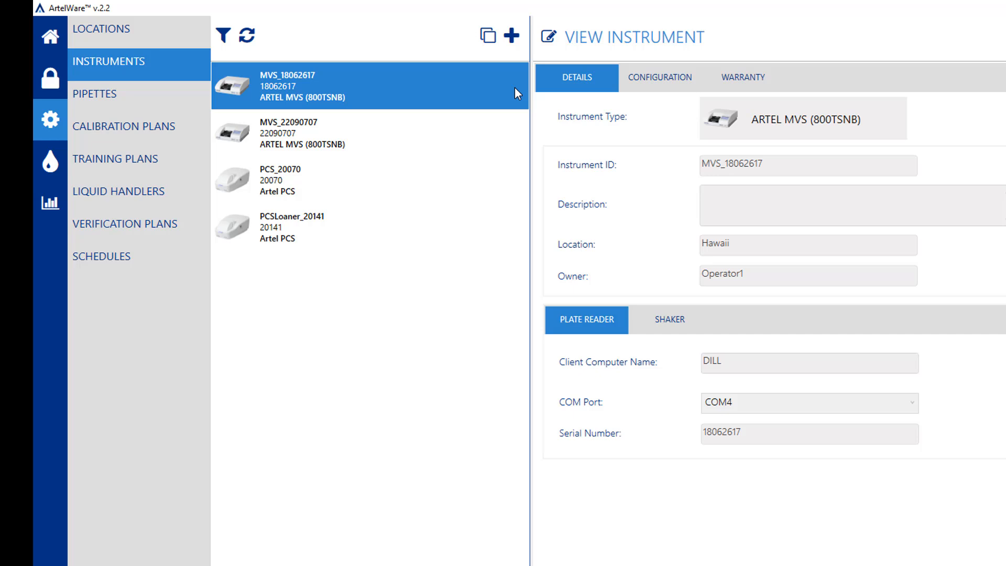
Check the liquid handlers for owner "apri" with an owner filter, and remove the filter again.
click(190, 197)
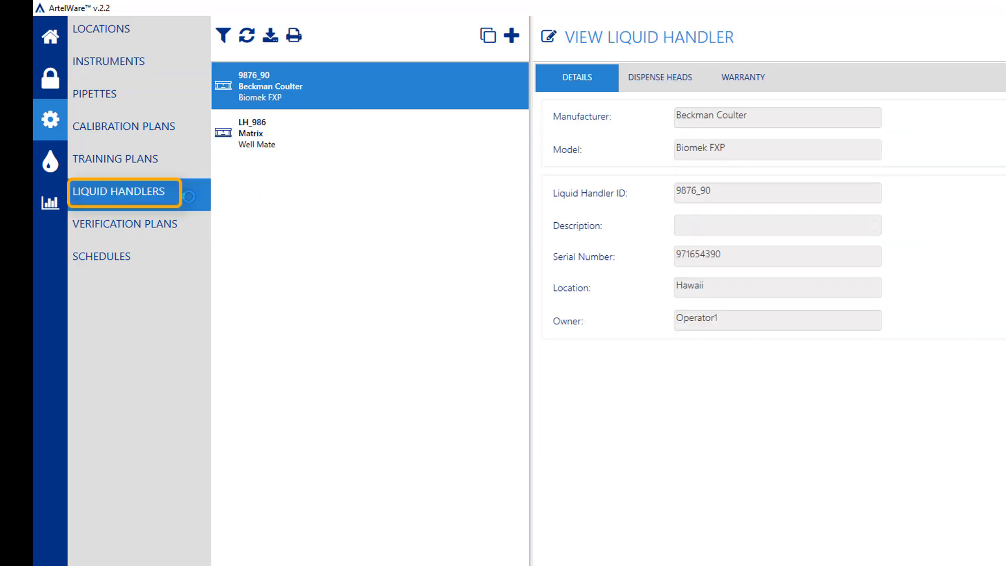
click(223, 37)
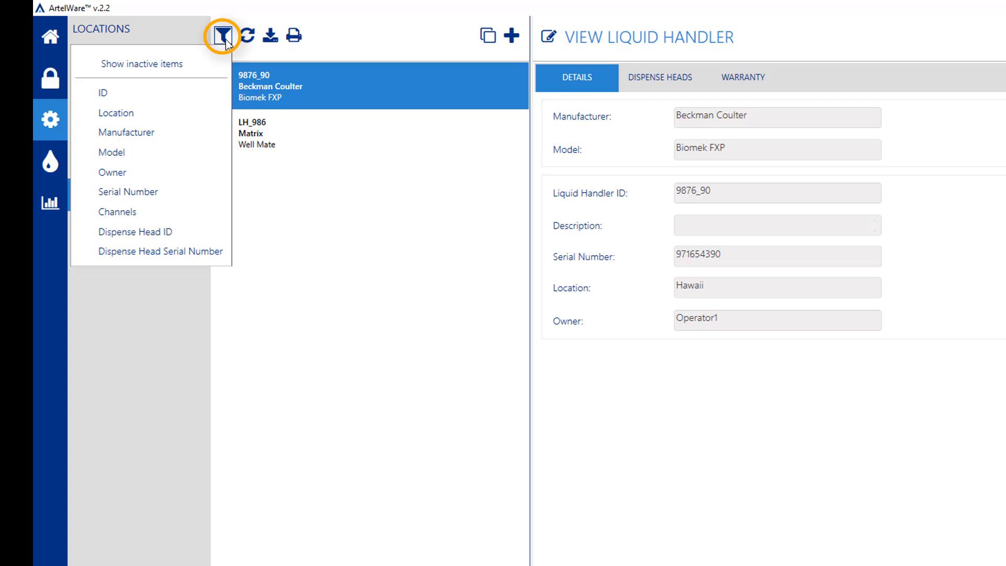
click(208, 172)
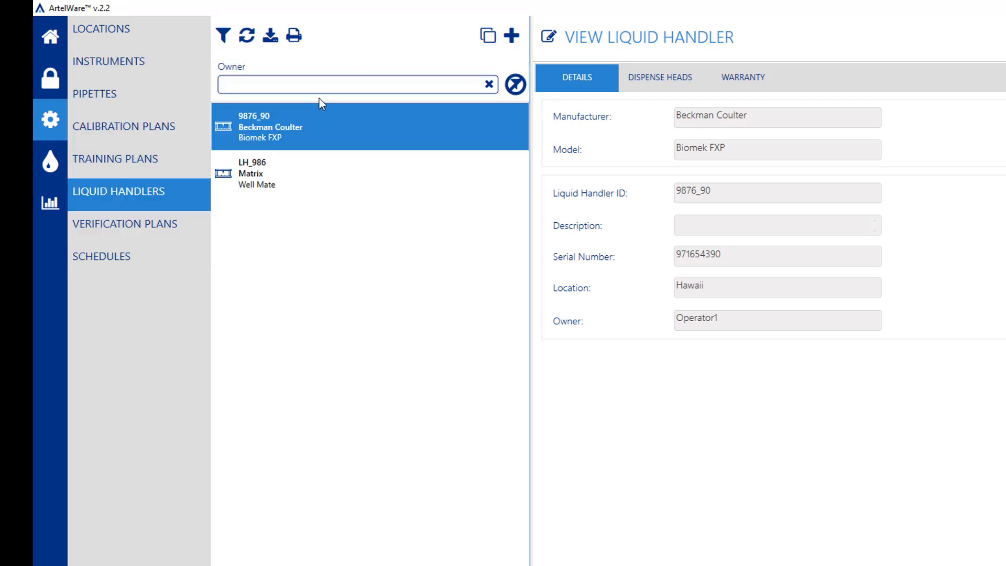
text(apr)
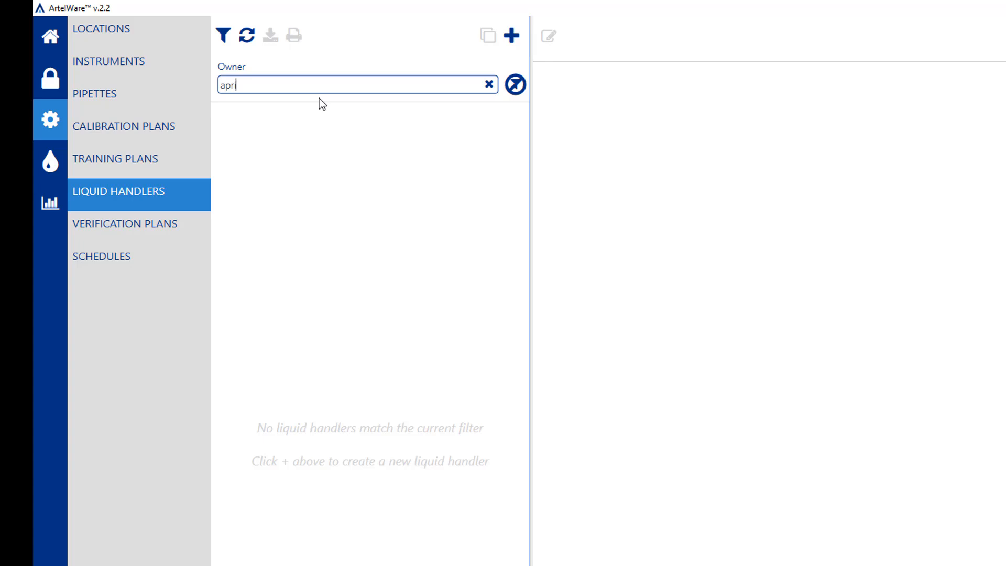
click(515, 84)
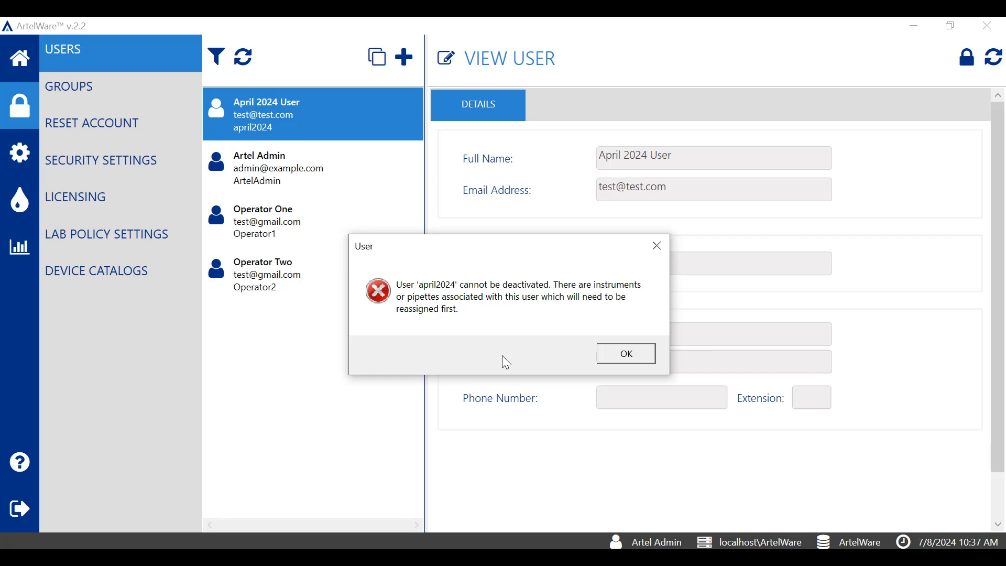
Dismiss the deactivation message for the April 2024 User and return to the account details.
click(624, 355)
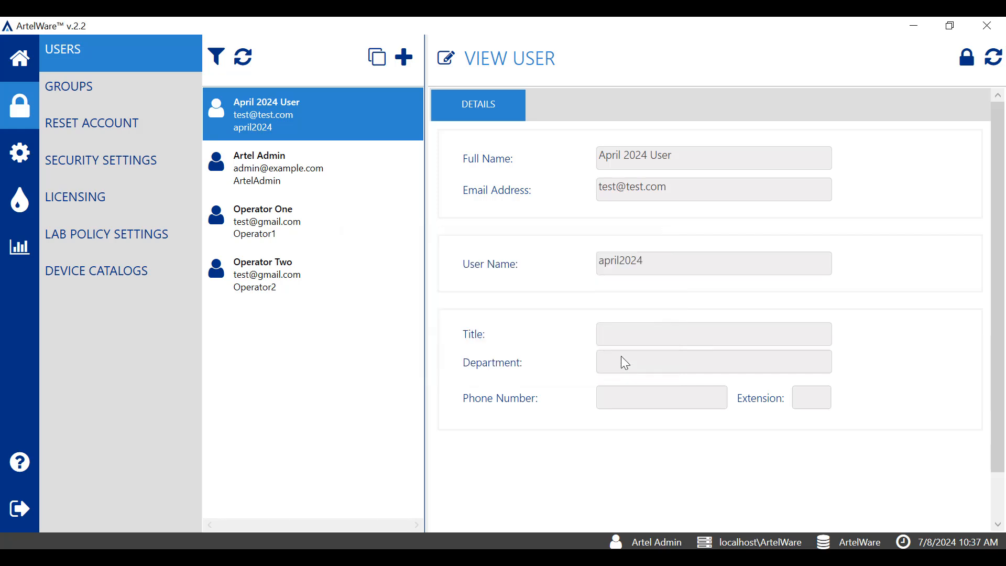